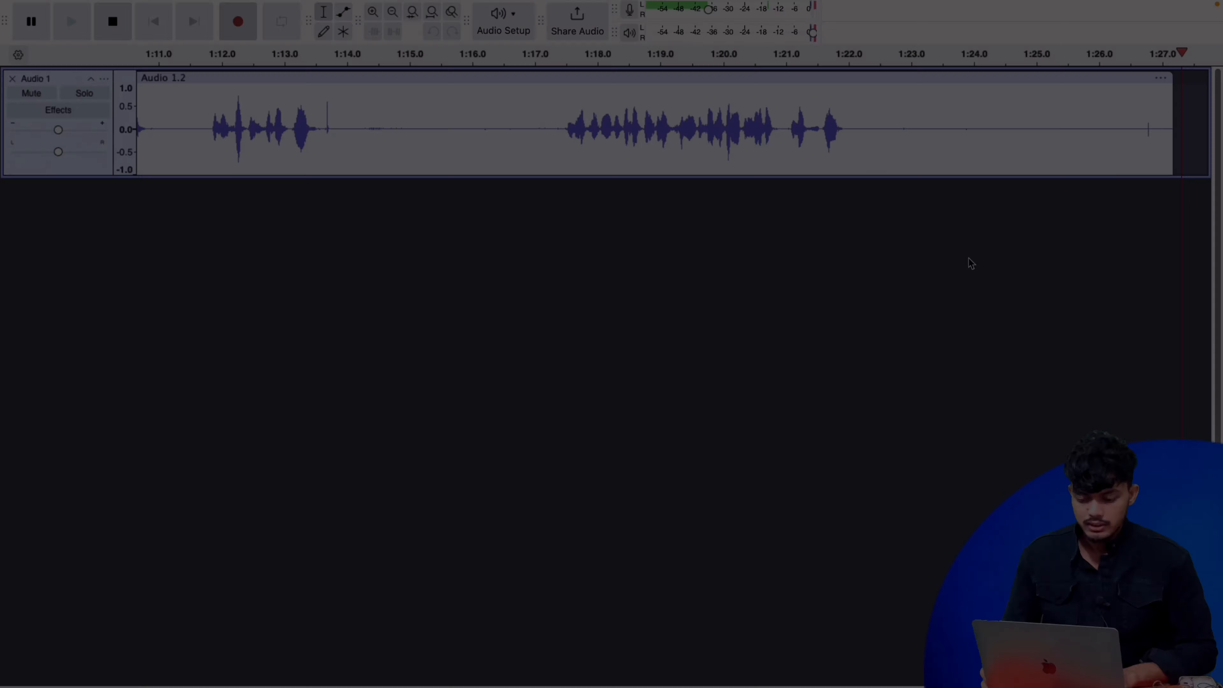
Switch to the Brave browser and open the Google Stitch site at stitch.withgoogle.com.
key(ctrl+Right)
click(525, 45)
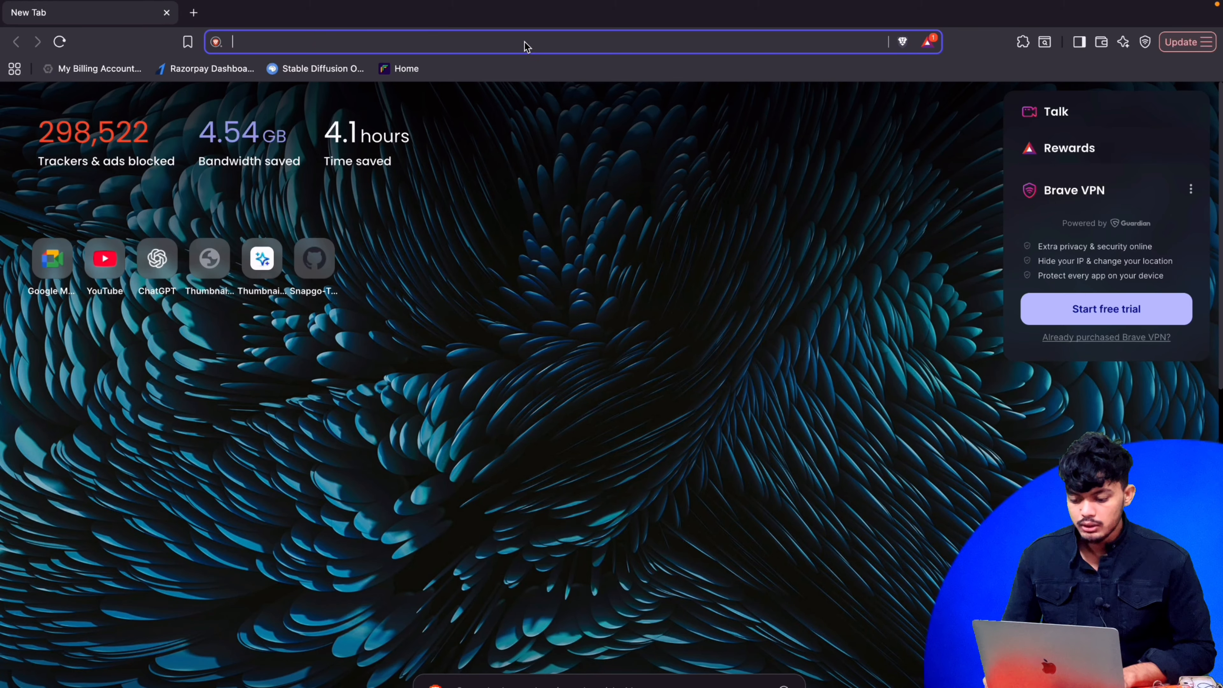
text(sti)
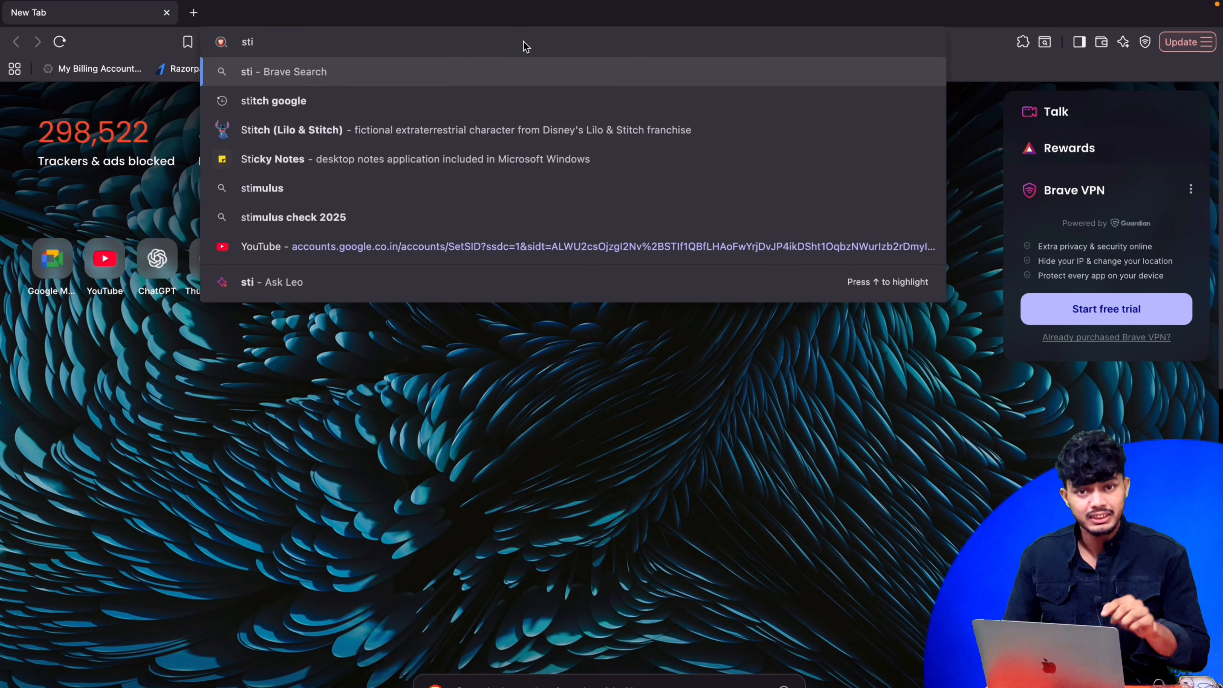
text(tch)
key(Return)
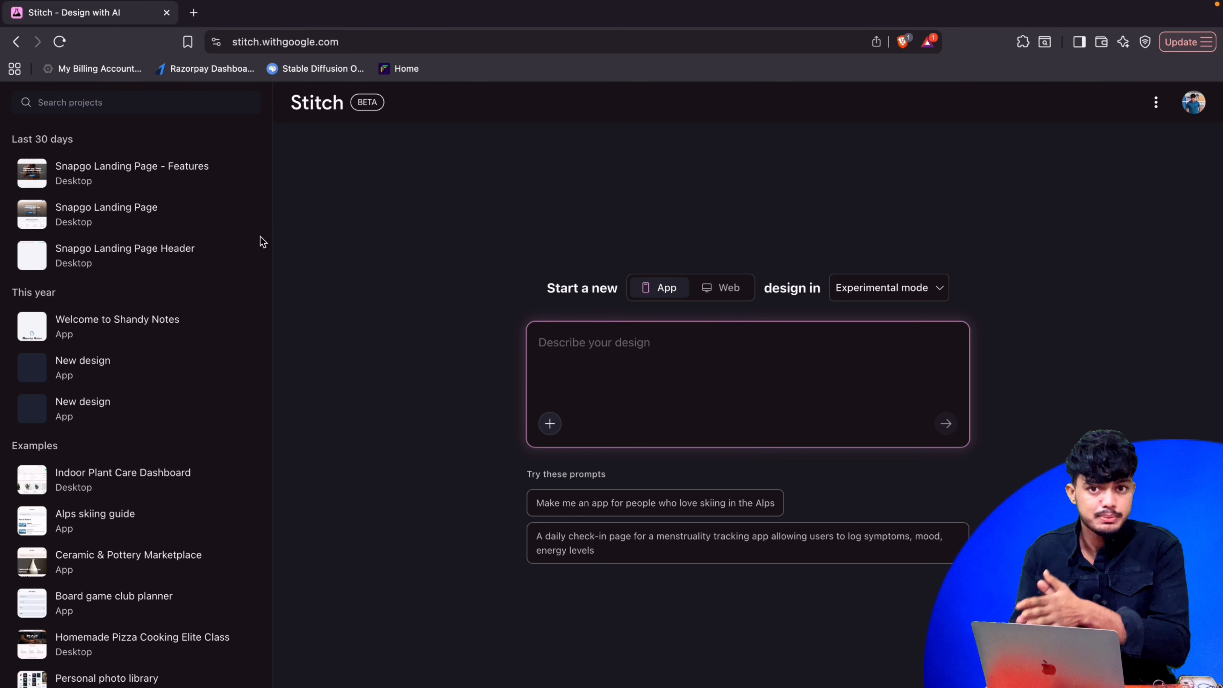
click(724, 288)
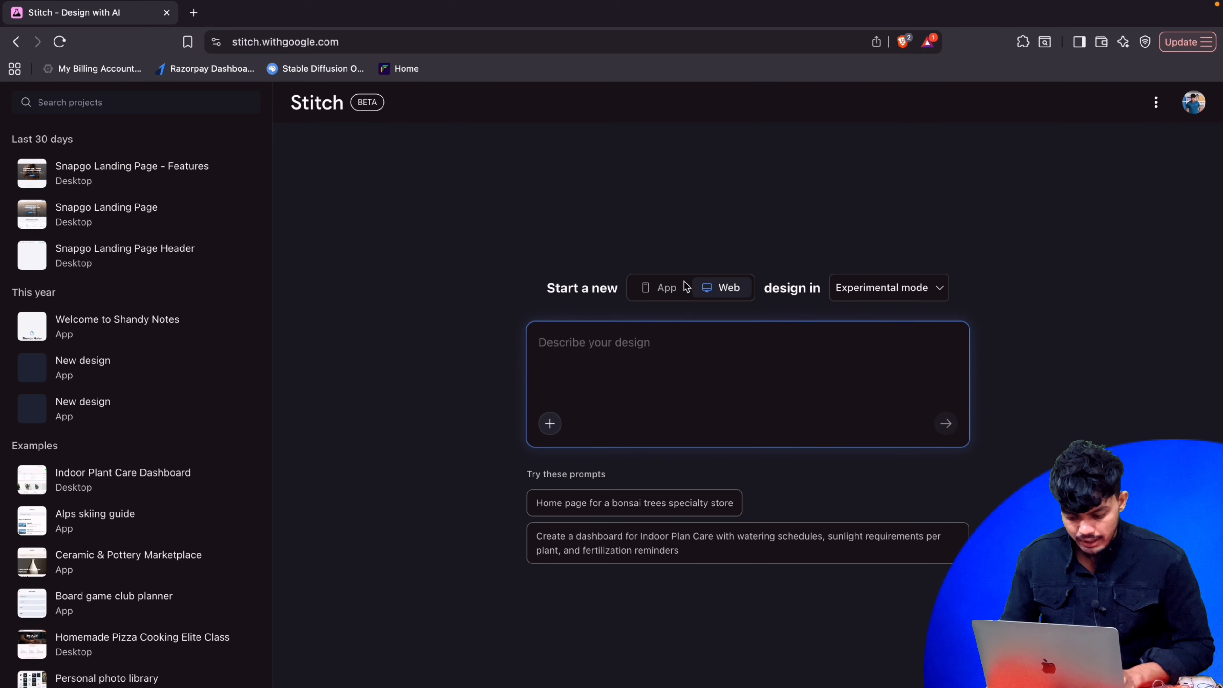
click(667, 288)
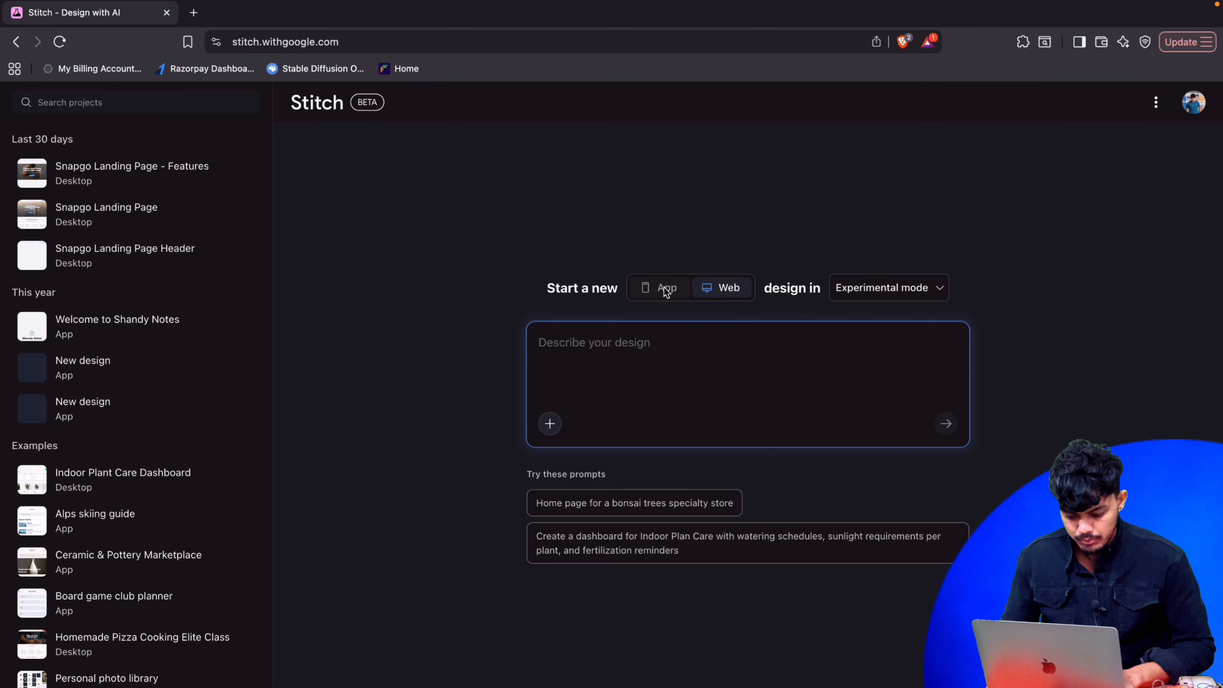
click(622, 353)
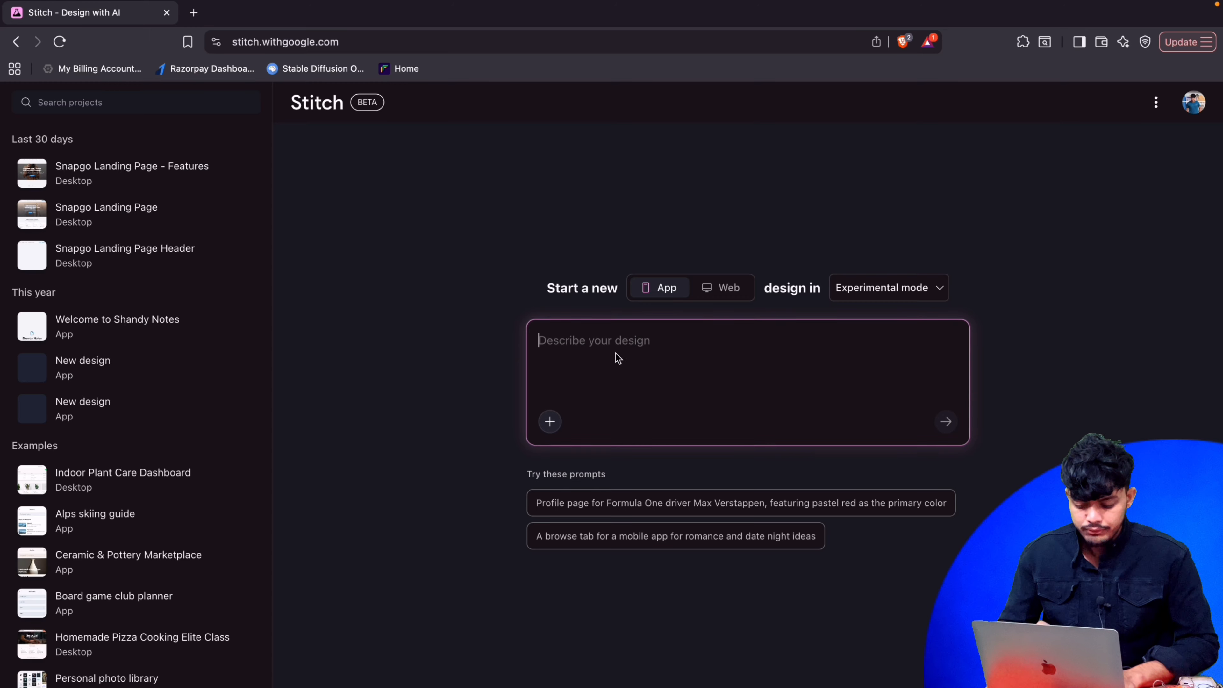
click(550, 424)
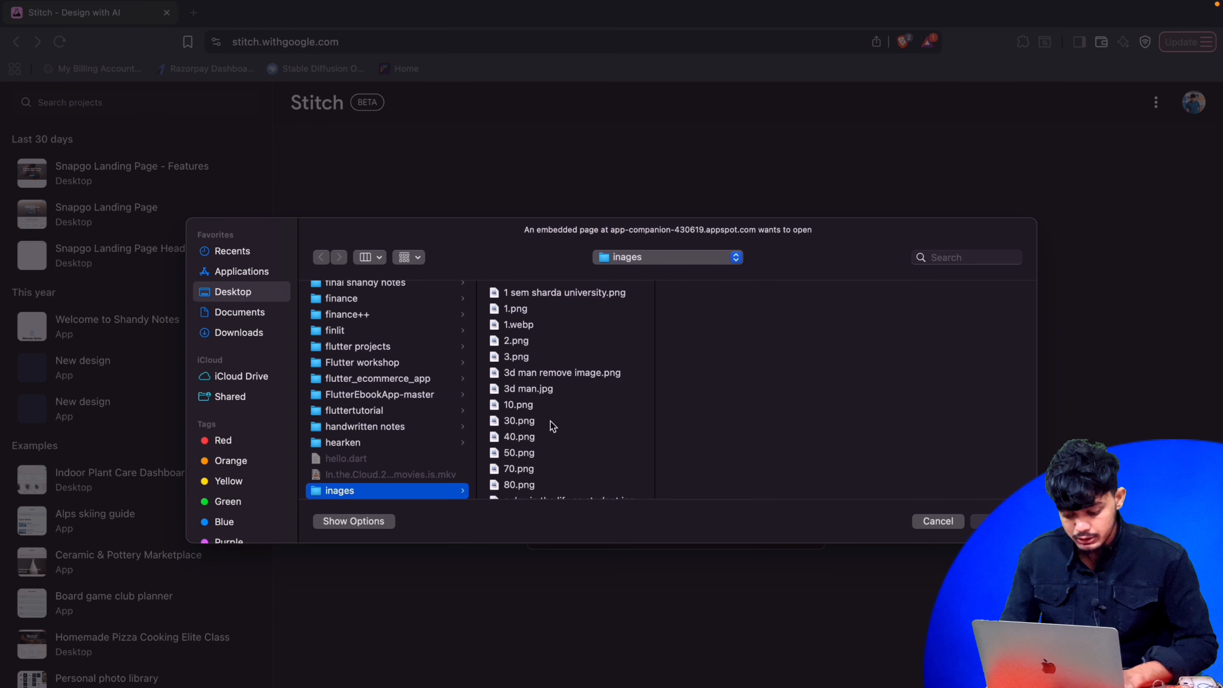
click(932, 522)
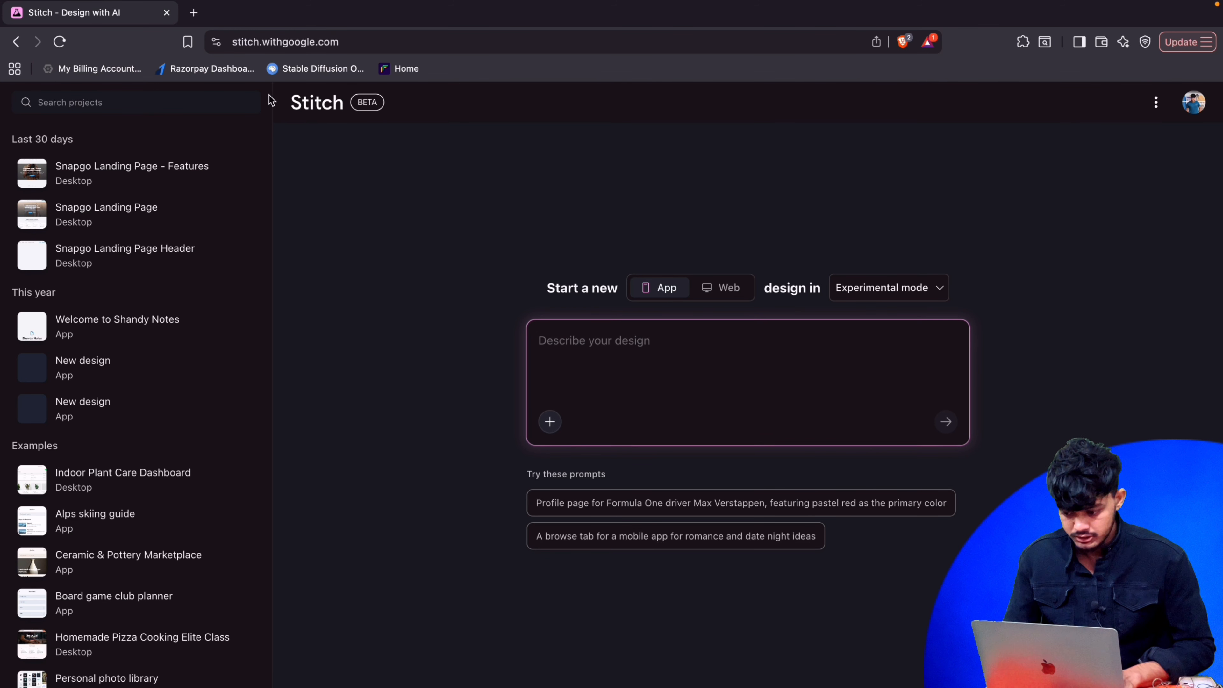
Open ChatGPT in a new browser tab.
click(195, 16)
text(chat)
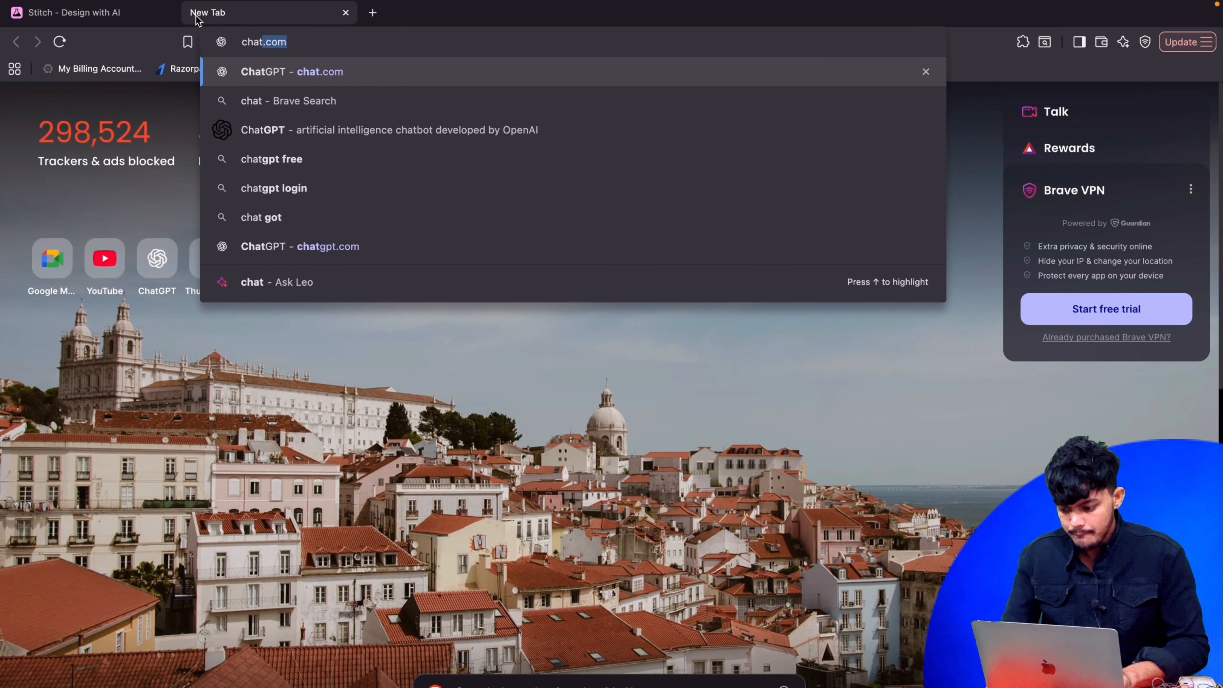
key(Return)
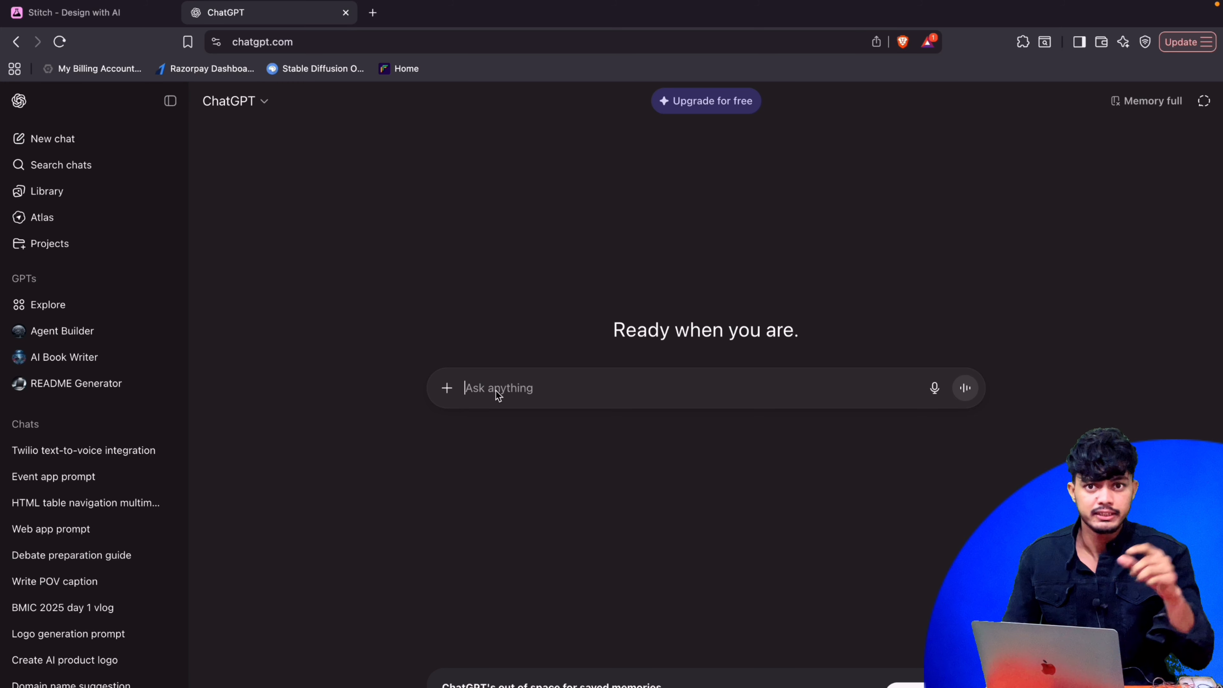
Ask ChatGPT for a well-structured prompt to create a beautiful UI with required screens for a quick-commerce snack delivery mobile app.
text(i)
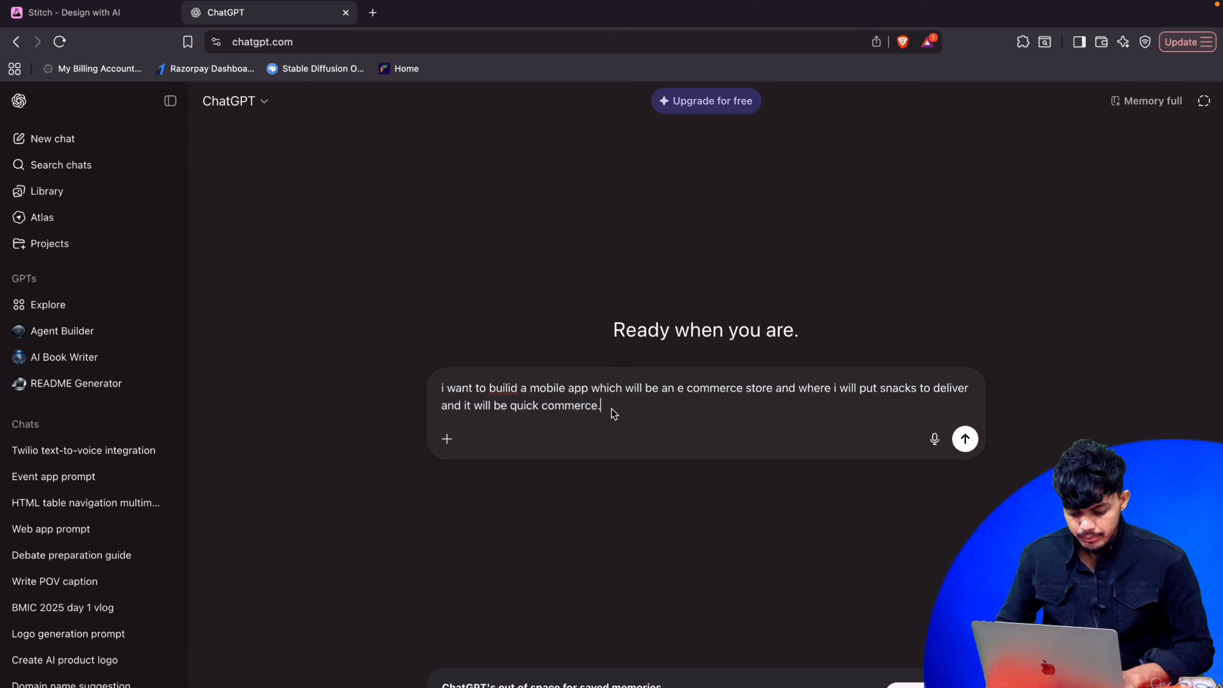
drag(603, 406, 437, 389)
key(Right)
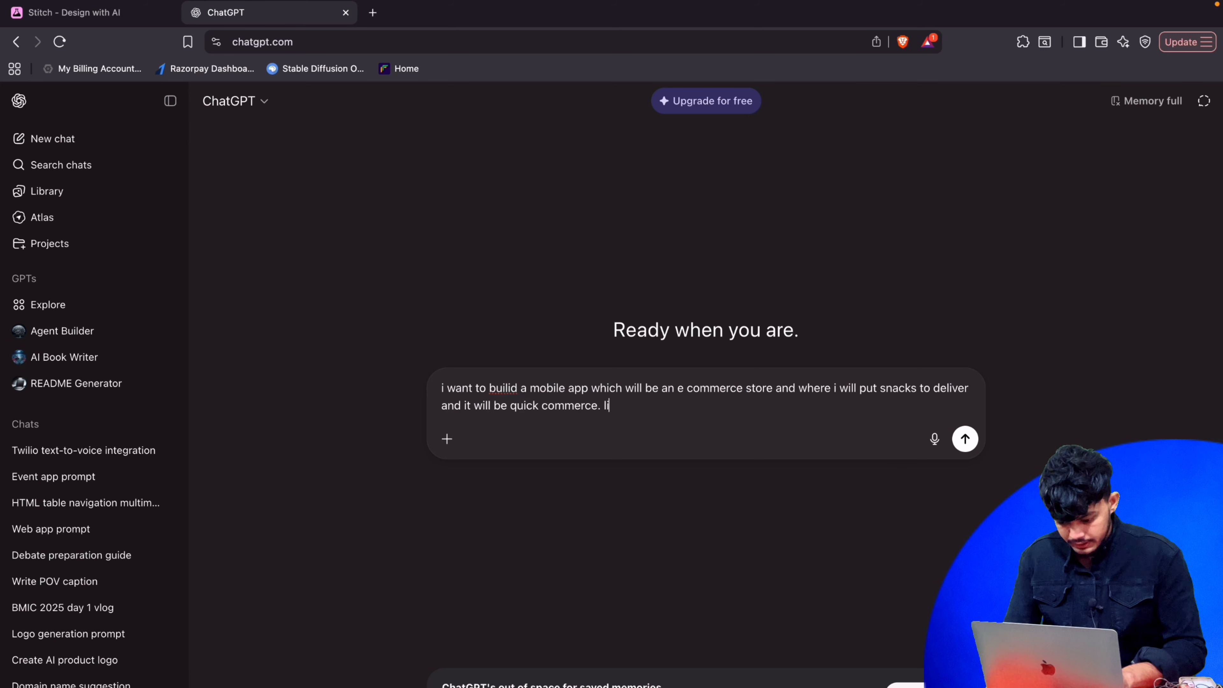
text(give a well structured prompt to create a )
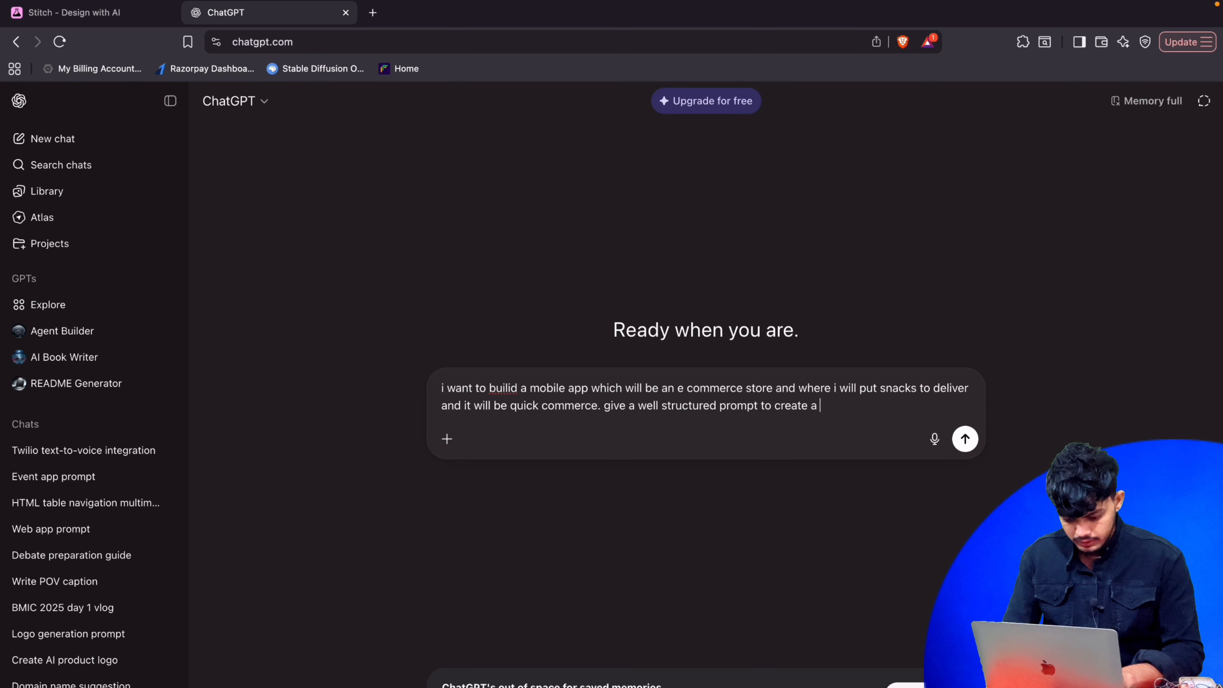
text(buetiful UI for my mobile app with required screens.)
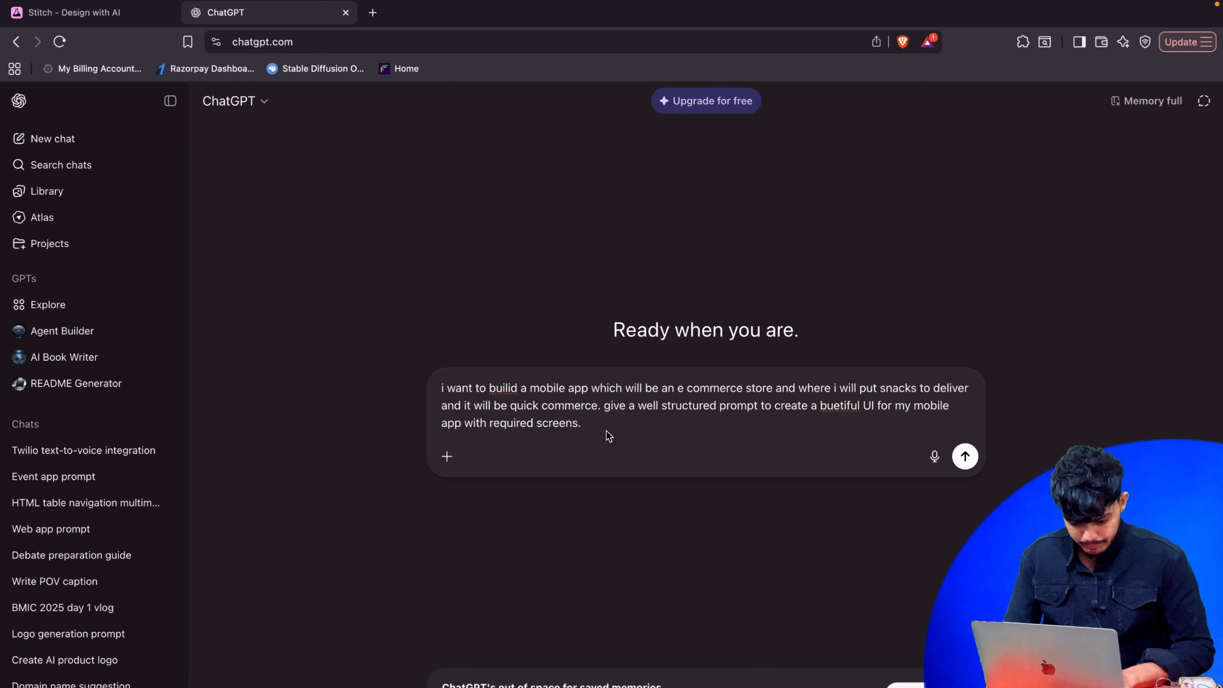
click(966, 457)
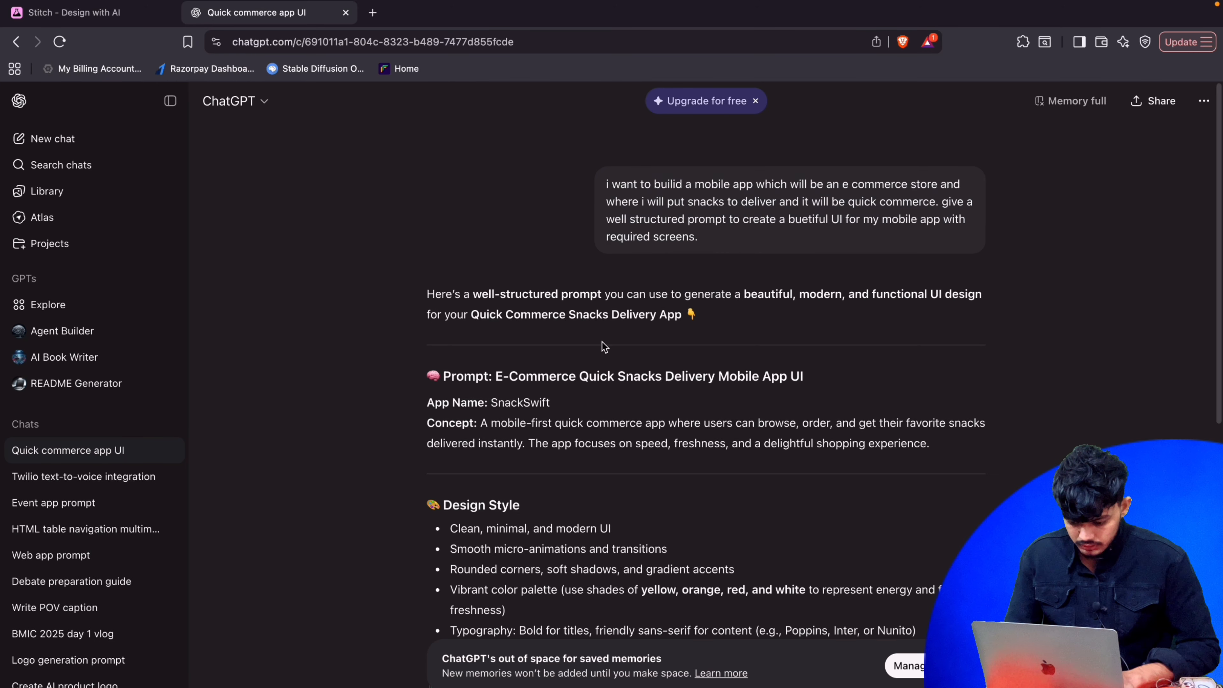
Read through the generated app UI prompt, examining its design style, required screens and additional UI details.
scroll(606, 327, down, 10)
scroll(606, 327, down, 5)
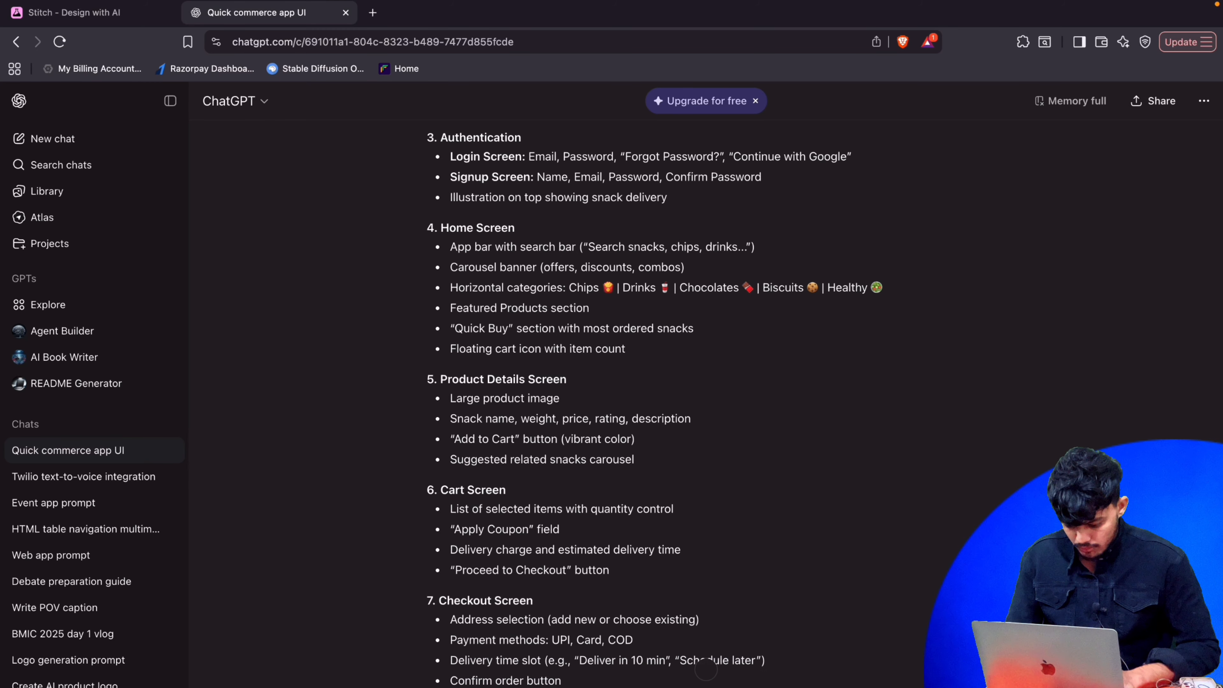
scroll(866, 579, down, 5)
scroll(865, 580, down, 4)
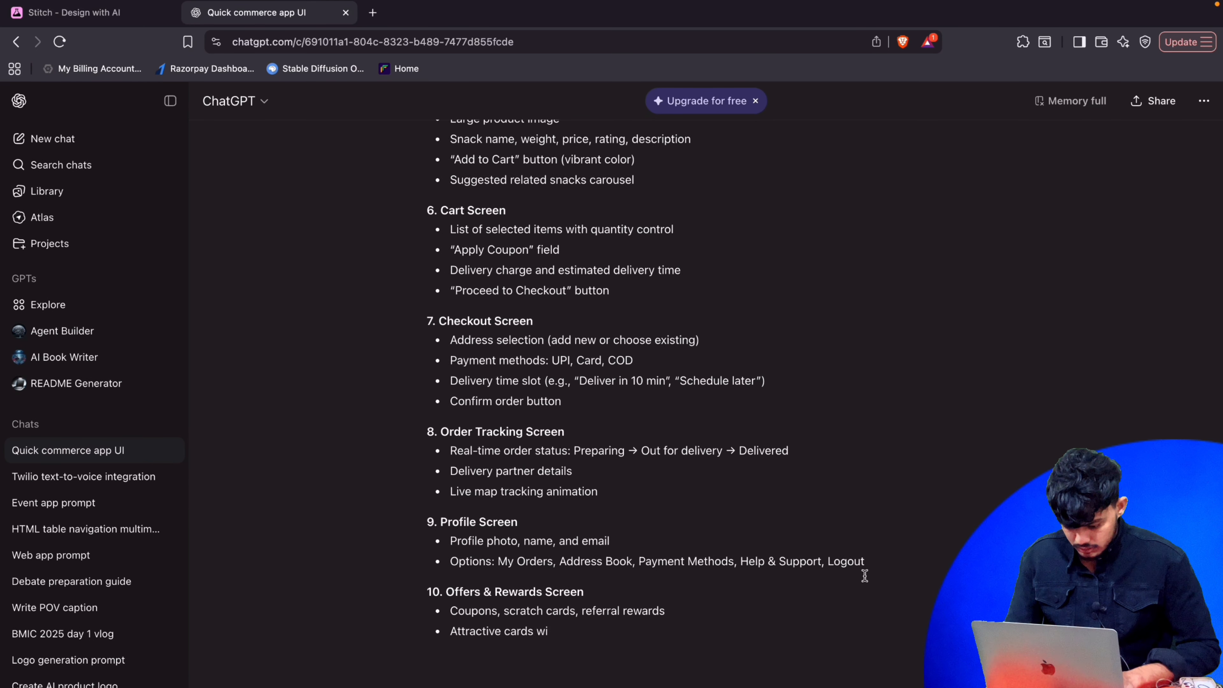
scroll(677, 416, up, 20)
scroll(680, 417, down, 3)
scroll(680, 417, down, 10)
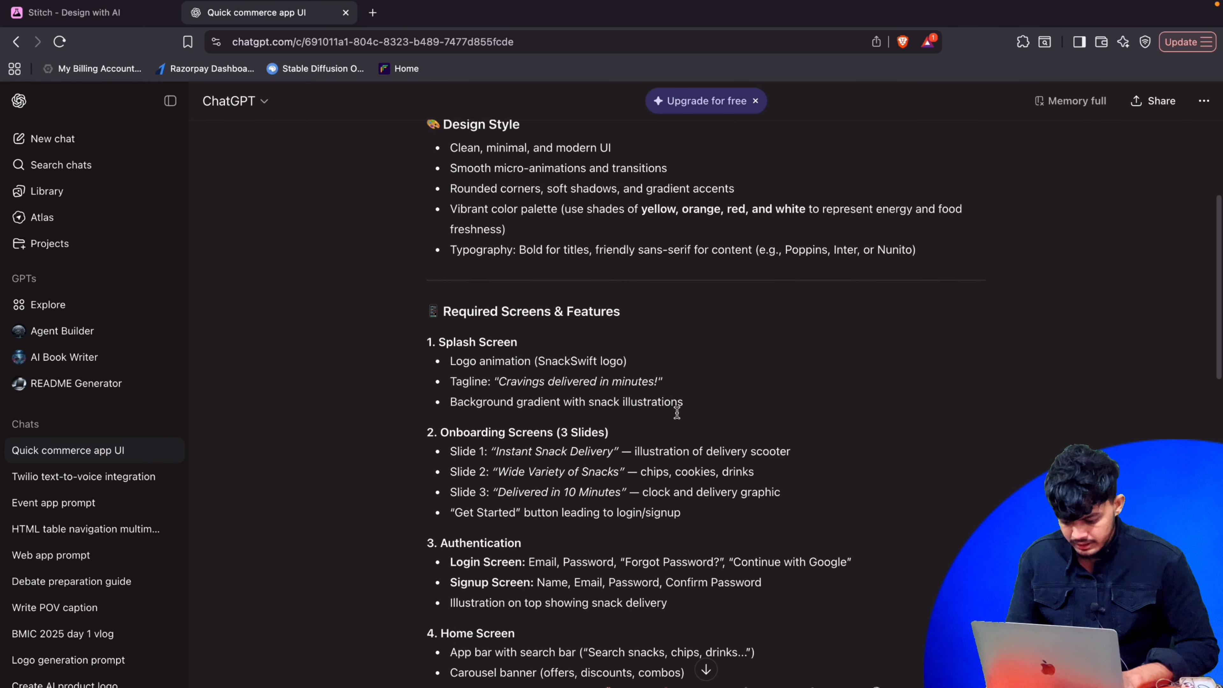
scroll(677, 413, down, 3)
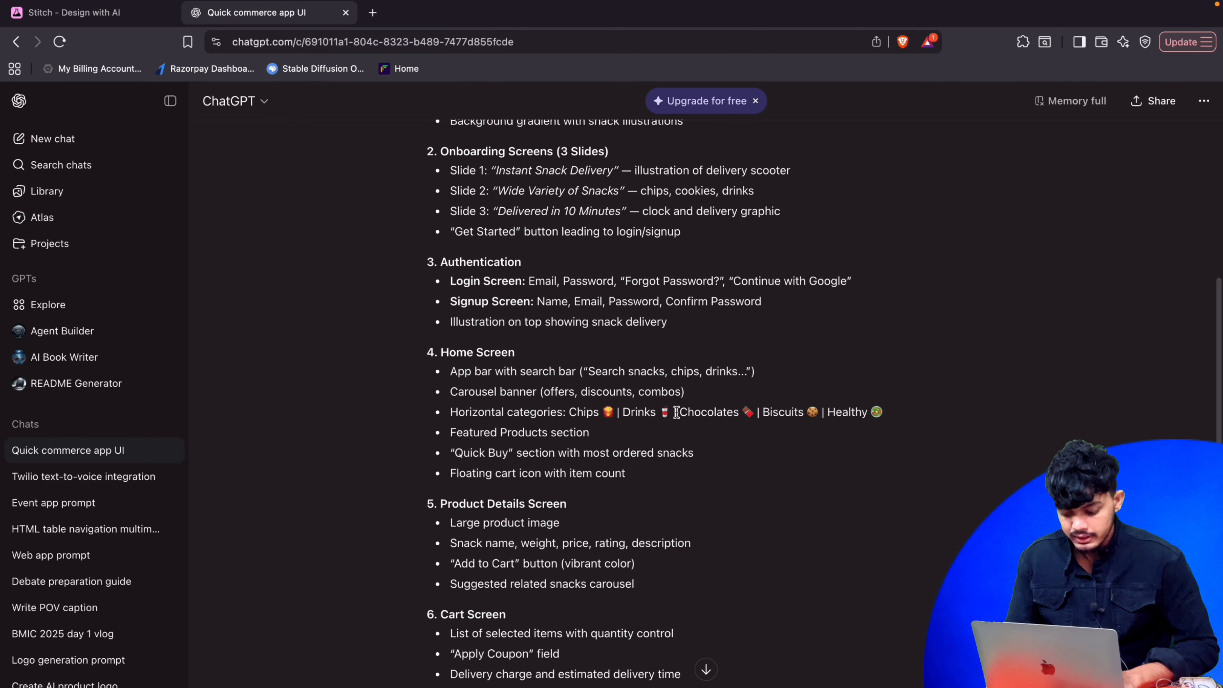
scroll(680, 417, down, 20)
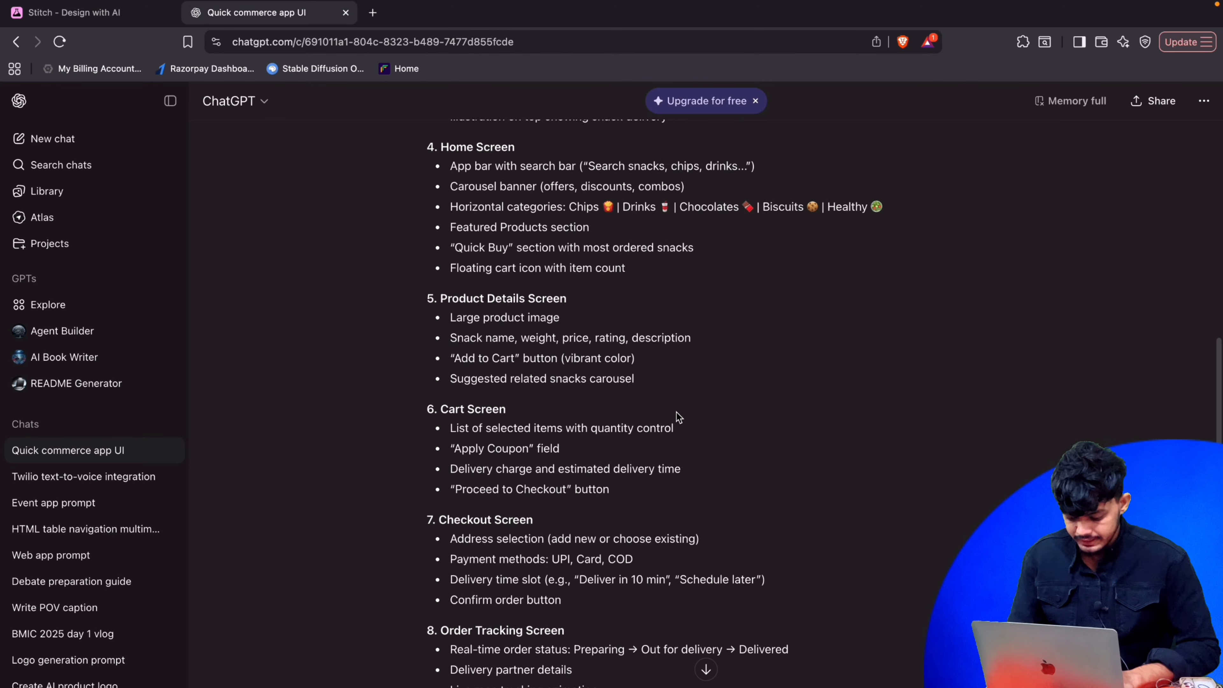
scroll(677, 412, up, 20)
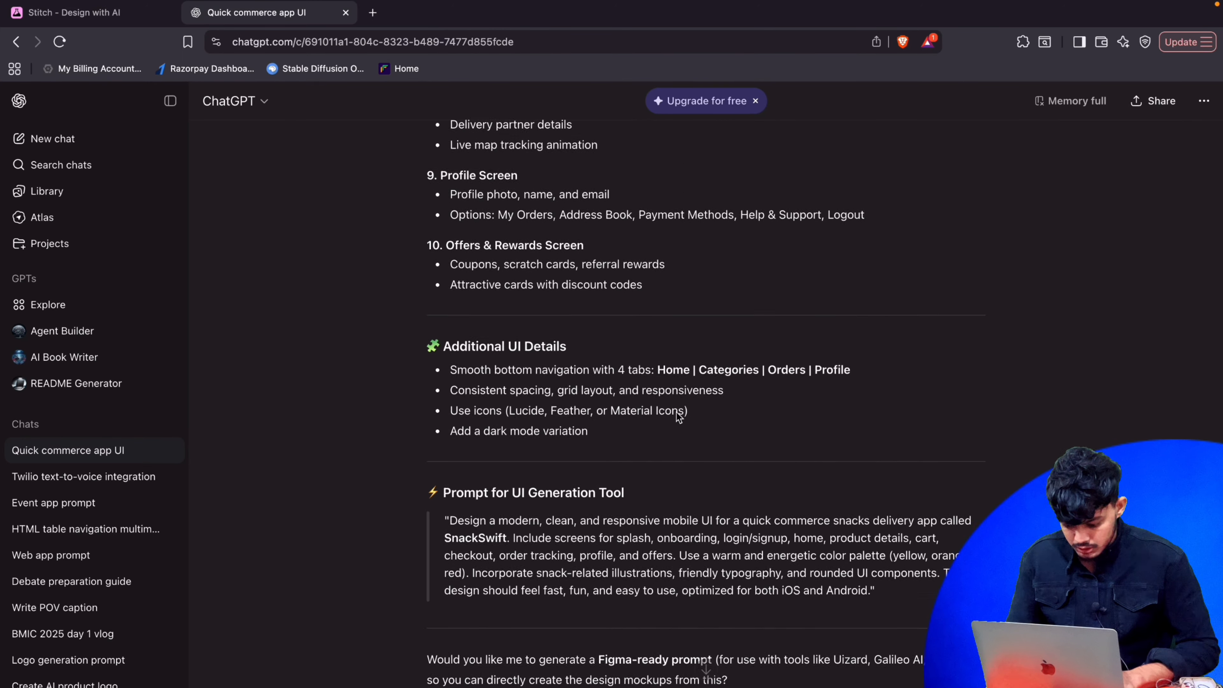
scroll(676, 415, up, 5)
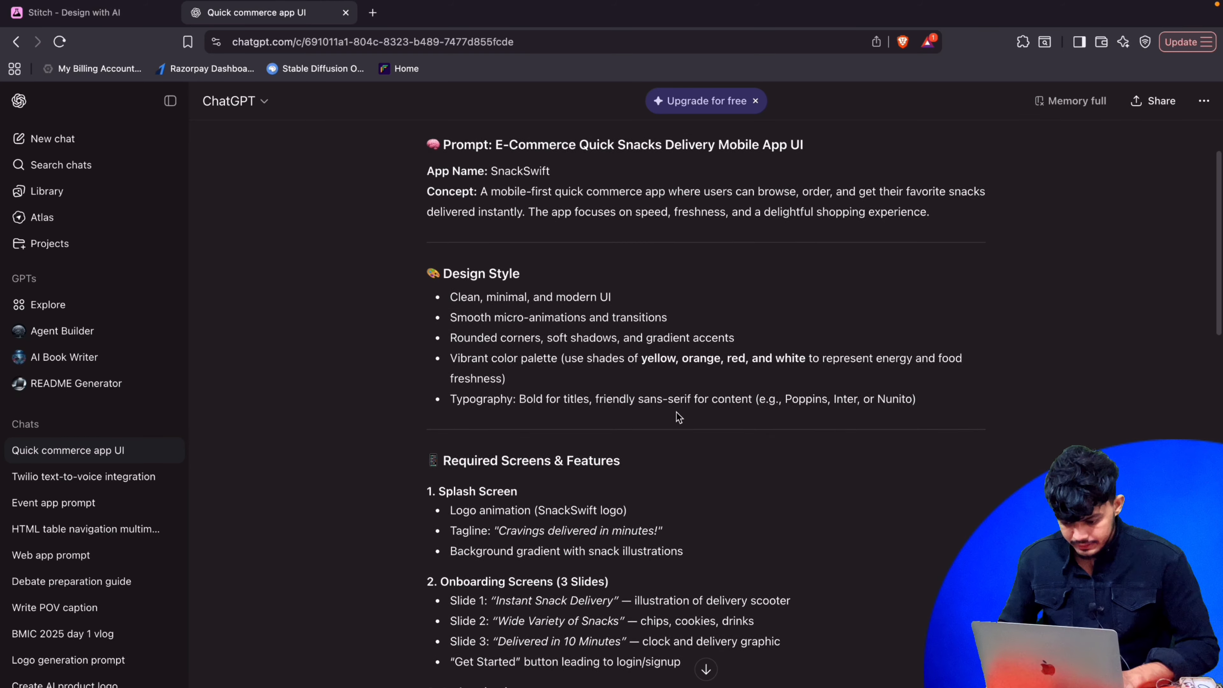
Copy the ChatGPT prompt from the app name through the UI generation text and paste it into Stitch's design description.
drag(426, 402, 714, 521)
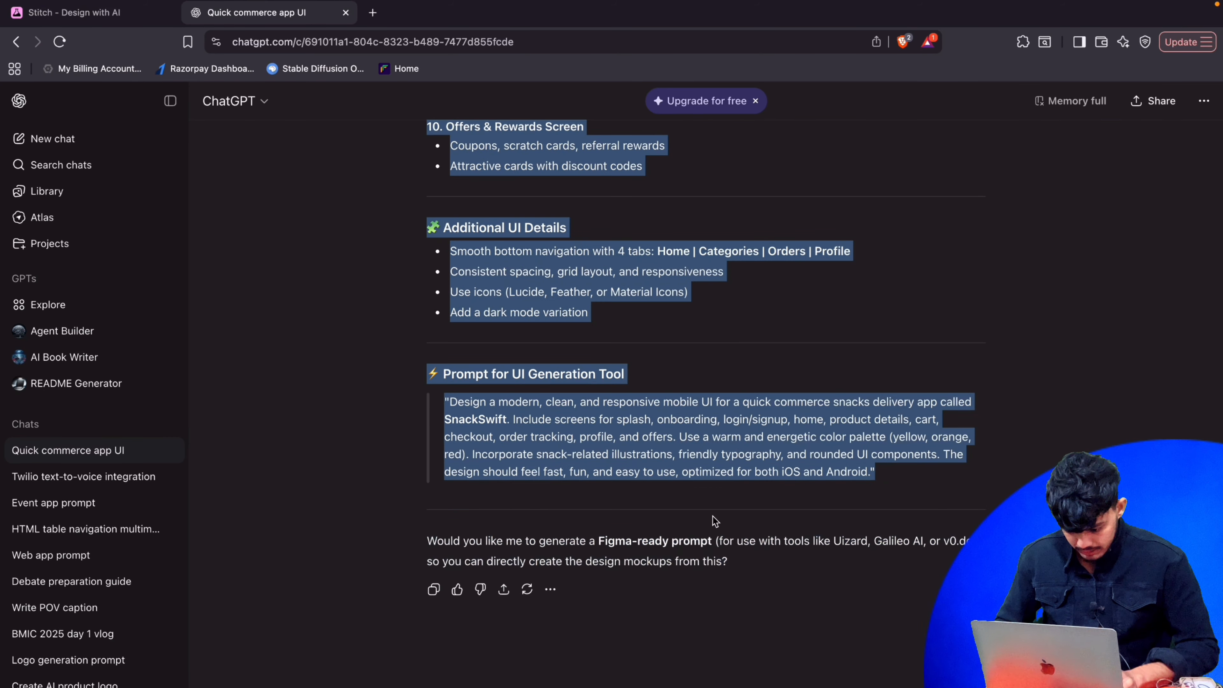
drag(900, 467, 869, 477)
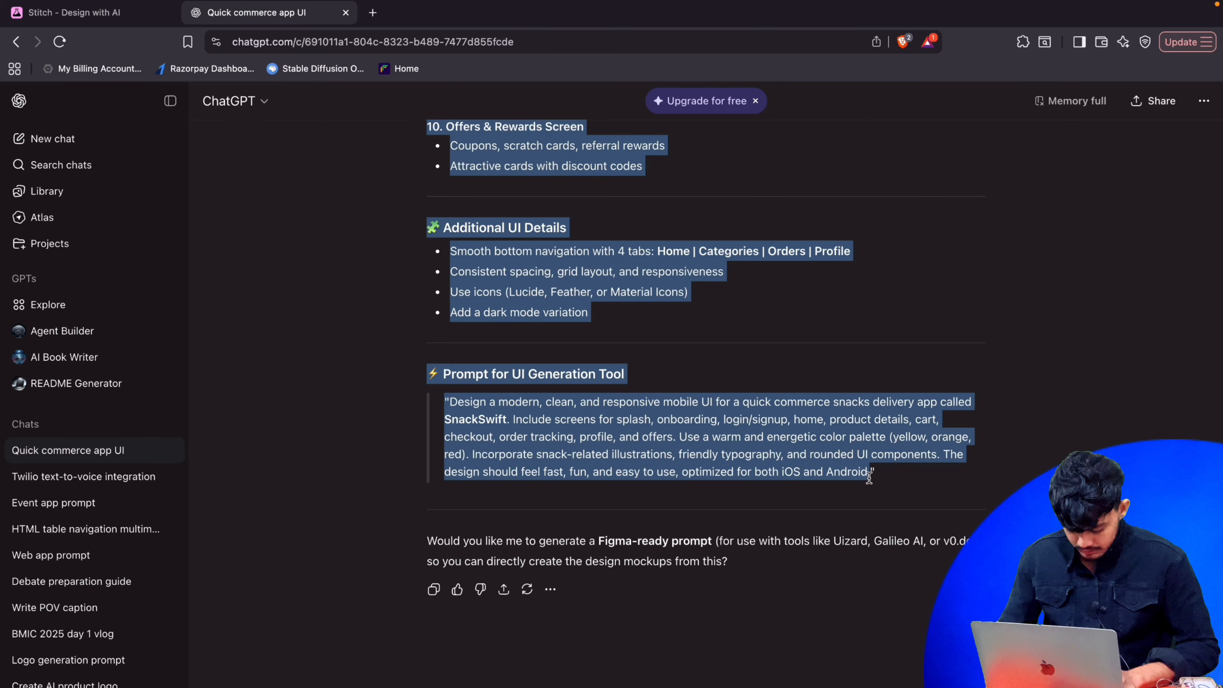
click(135, 14)
click(566, 345)
key(super+v)
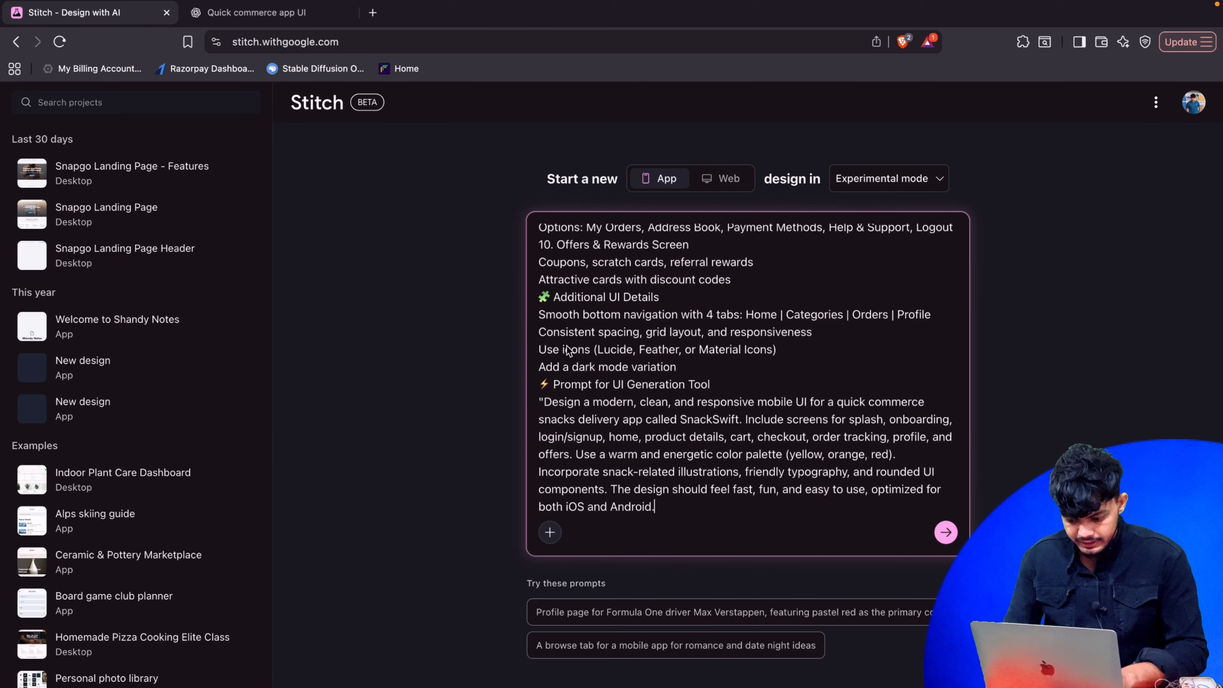
Submit the SnackSwift description as an App design in Experimental mode and accept creating the 6 proposed screens.
scroll(621, 353, up, 15)
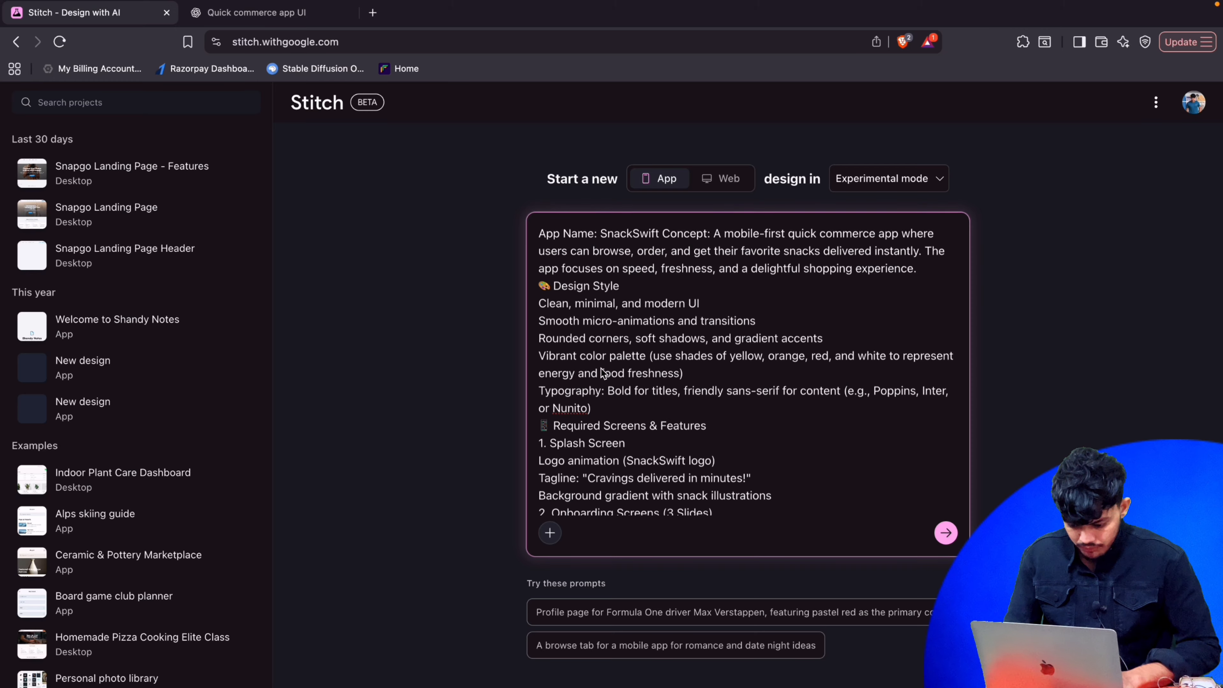
scroll(602, 371, down, 3)
scroll(601, 371, down, 20)
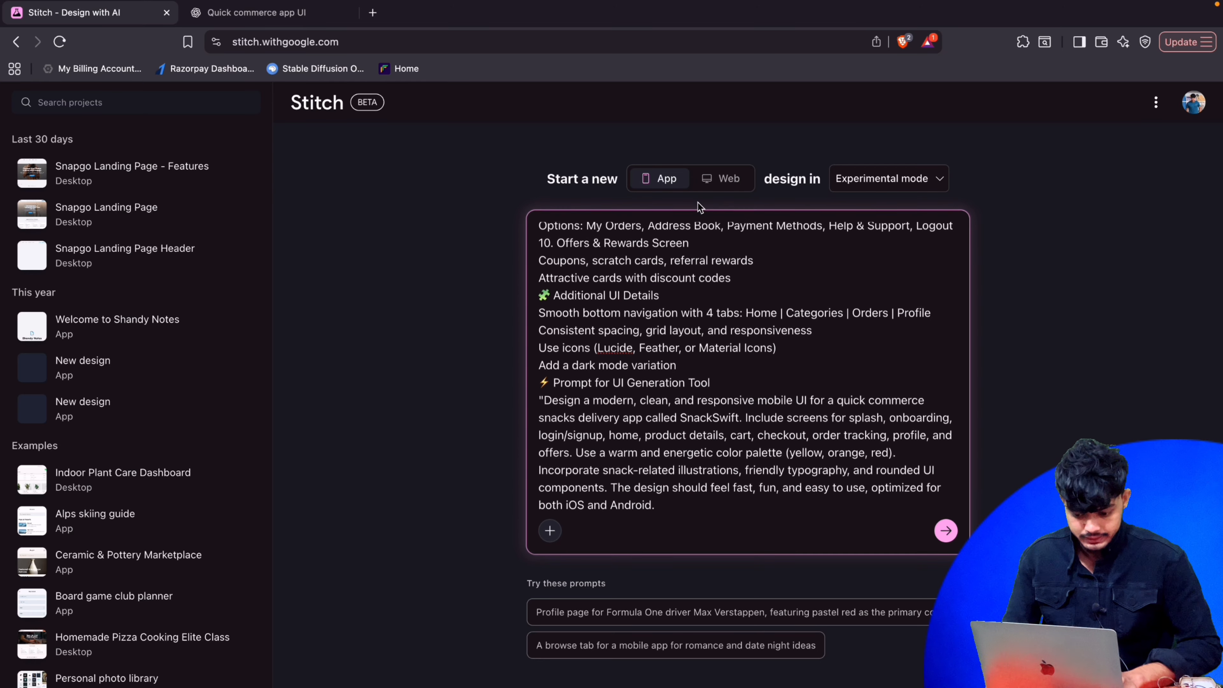
click(945, 531)
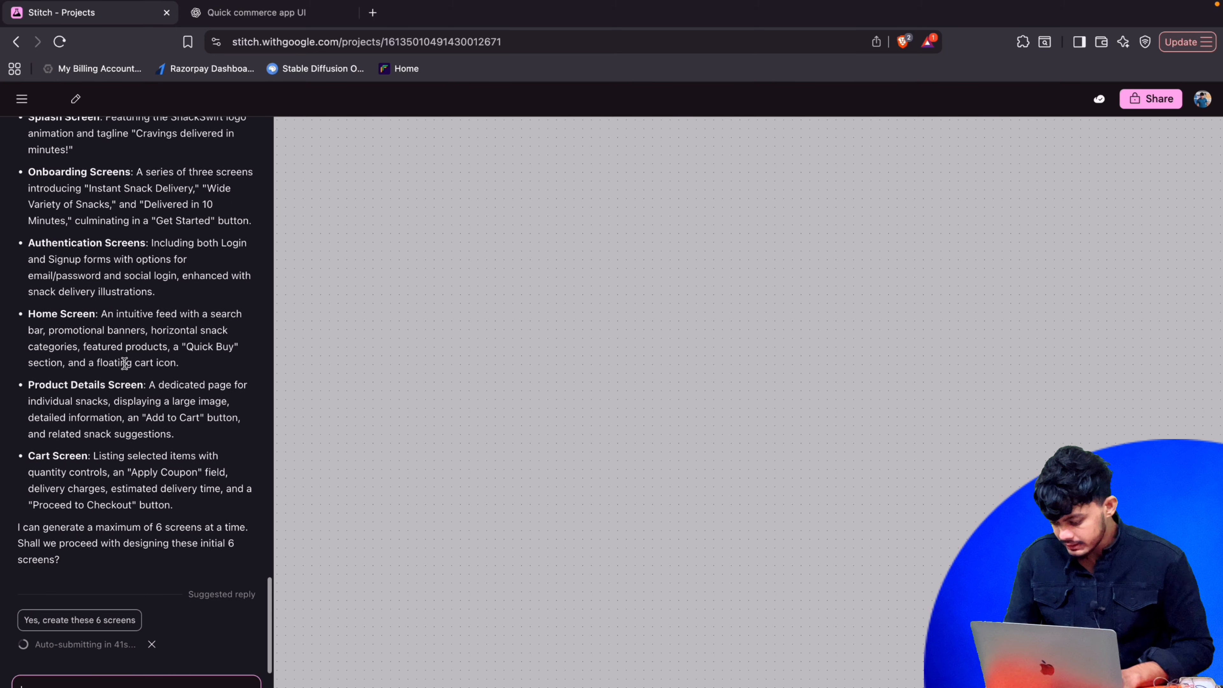
click(54, 621)
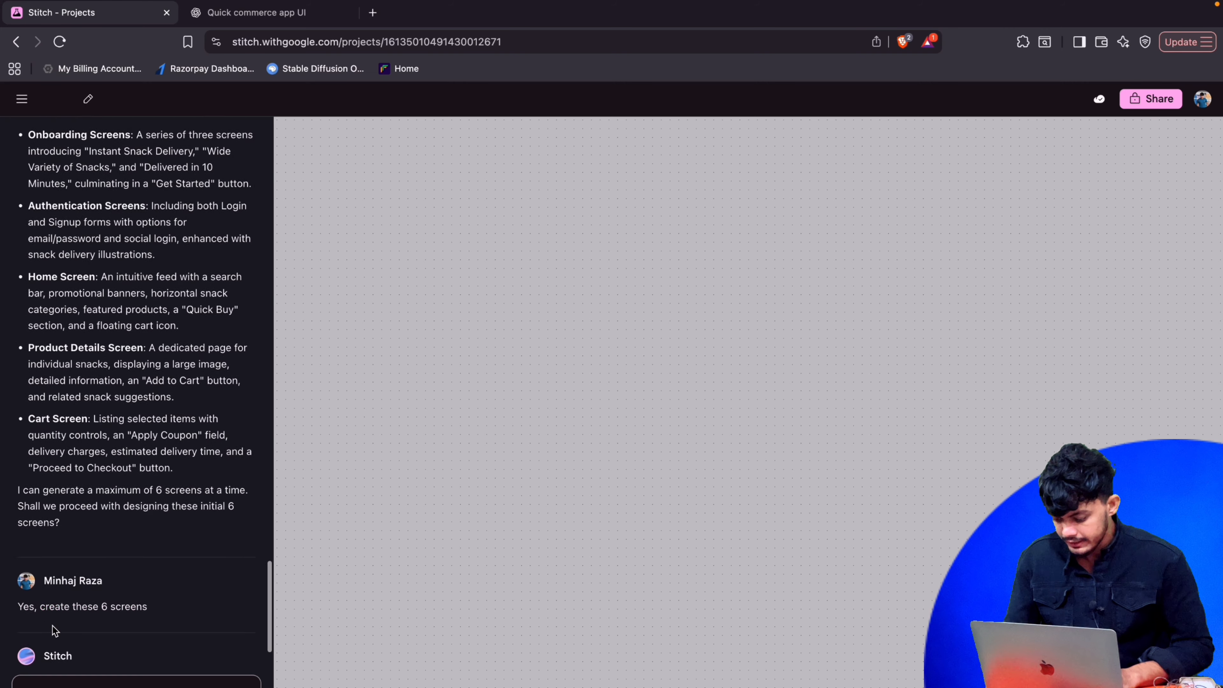
Review the proposed screen list and send Stitch a follow-up message to retry generating the SnackSwift screens.
scroll(163, 366, up, 2)
scroll(162, 365, up, 5)
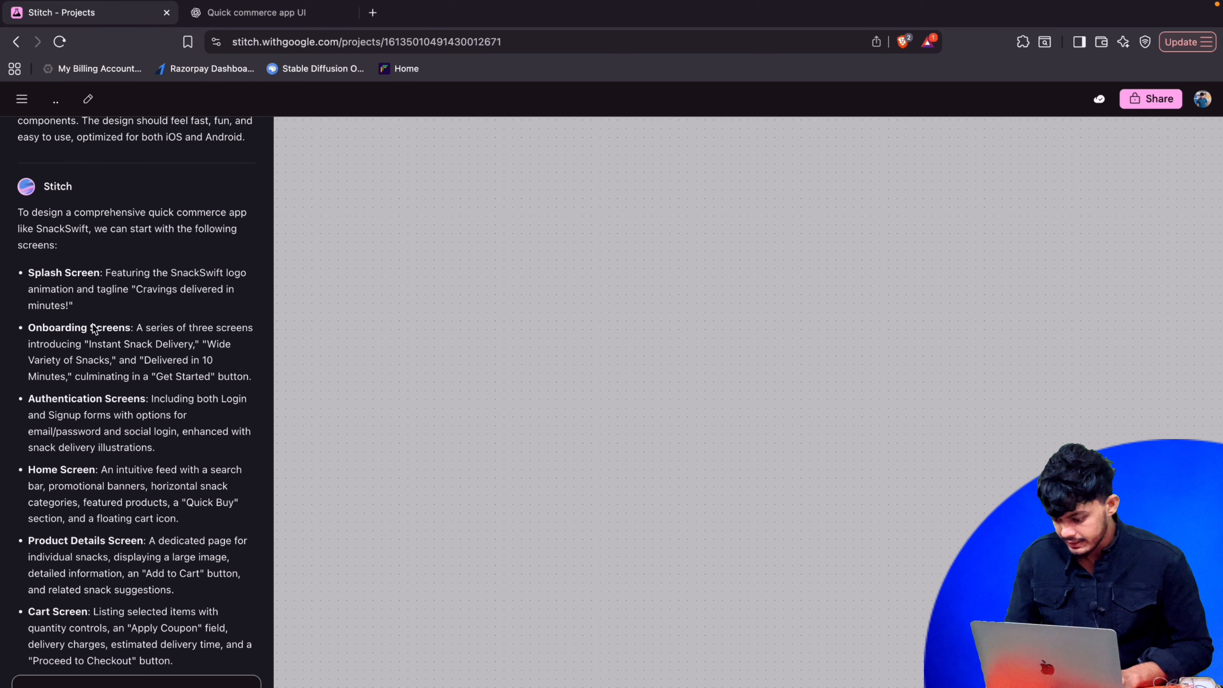
scroll(96, 366, down, 3)
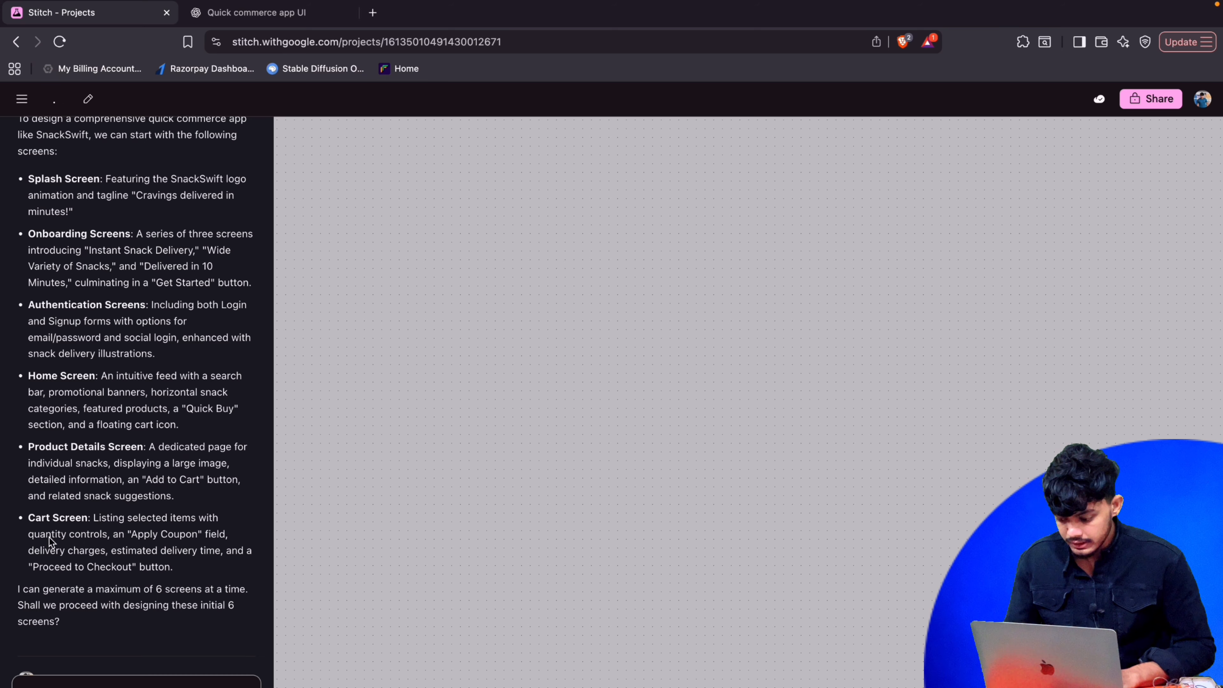
scroll(49, 537, down, 1)
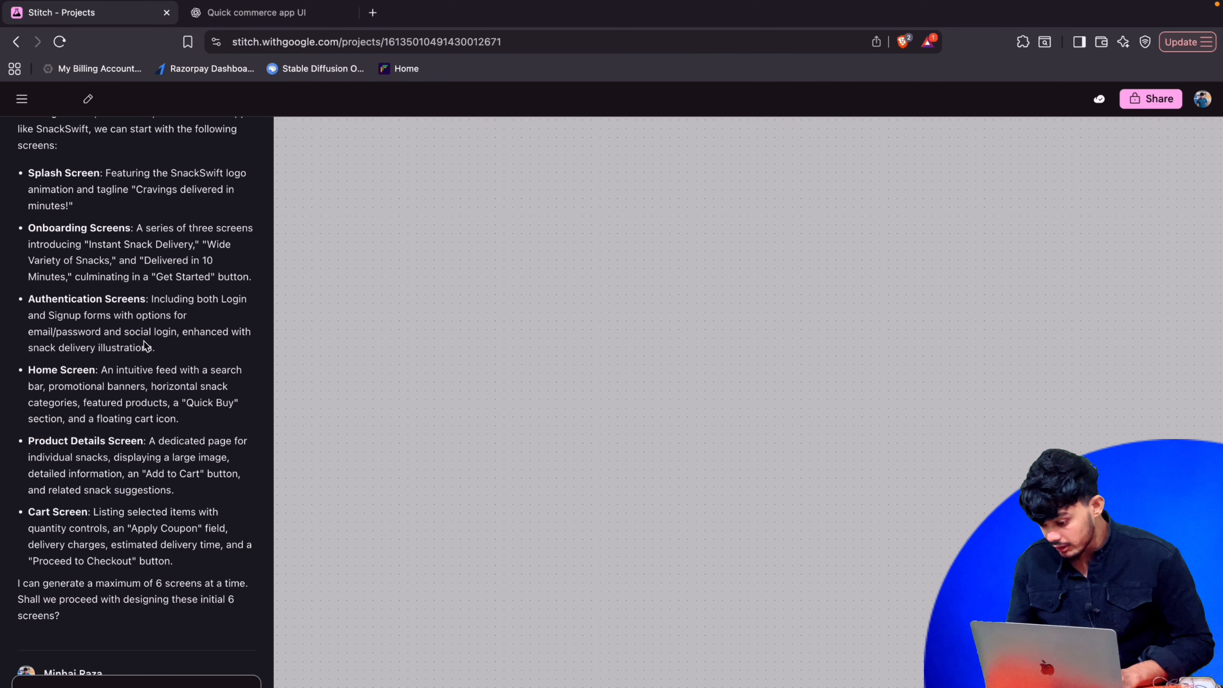
scroll(110, 365, down, 4)
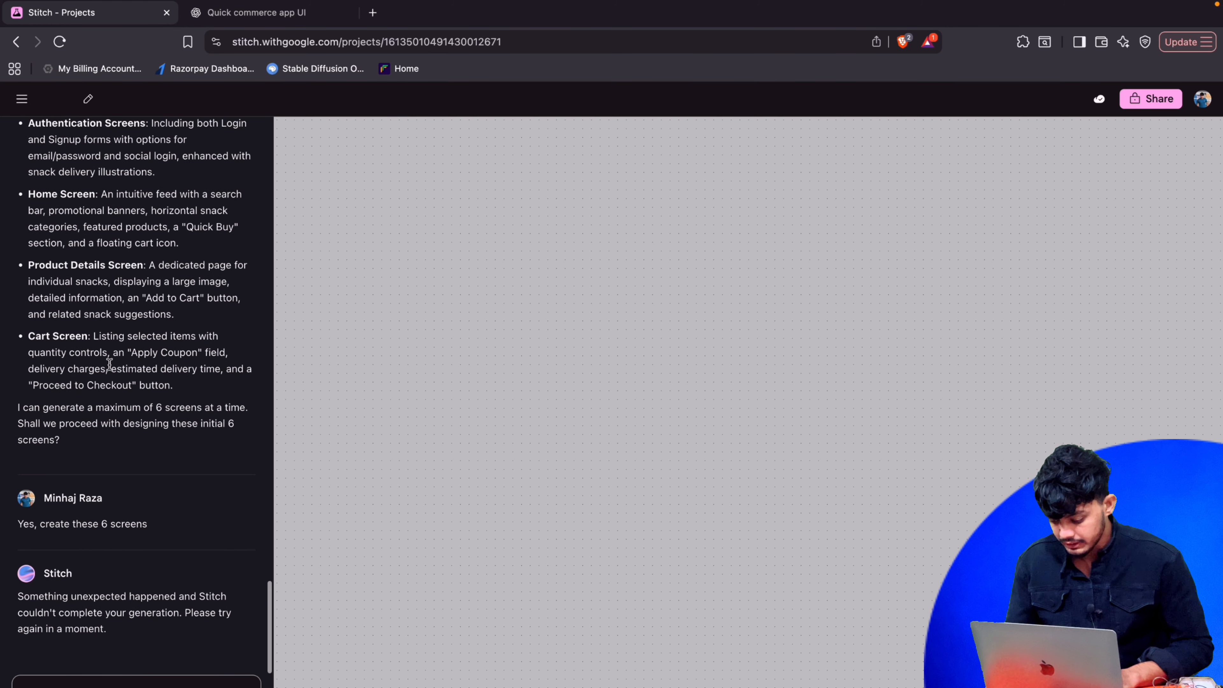
click(110, 684)
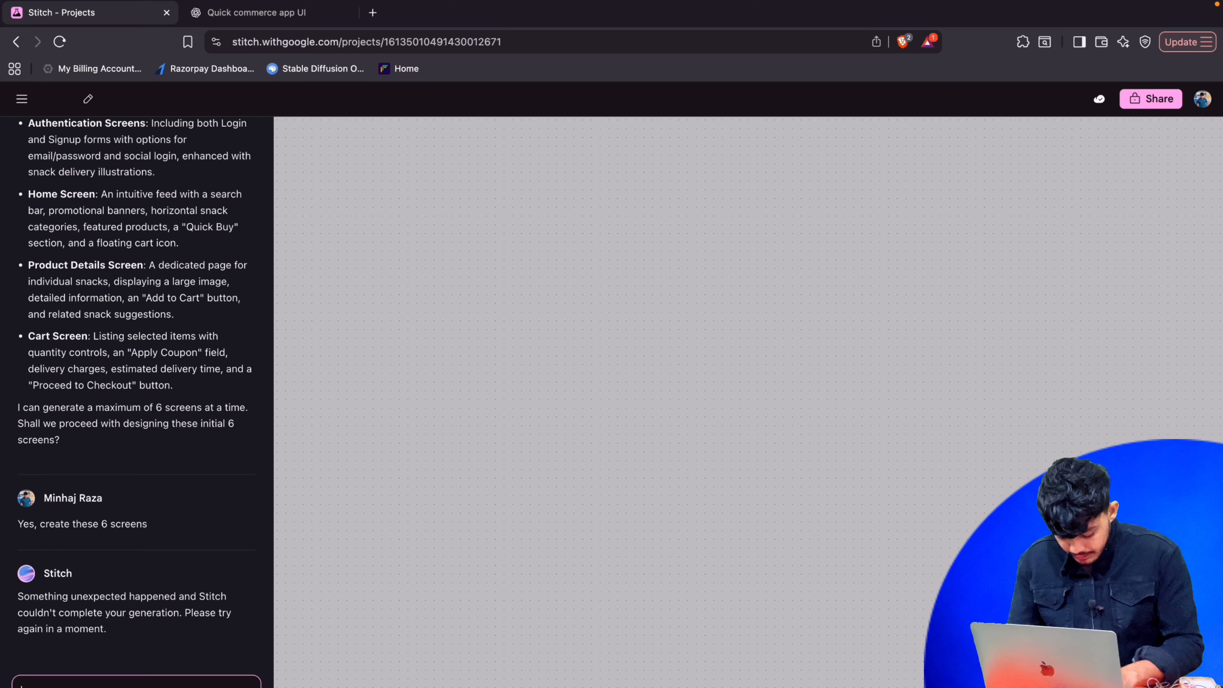
key(Return)
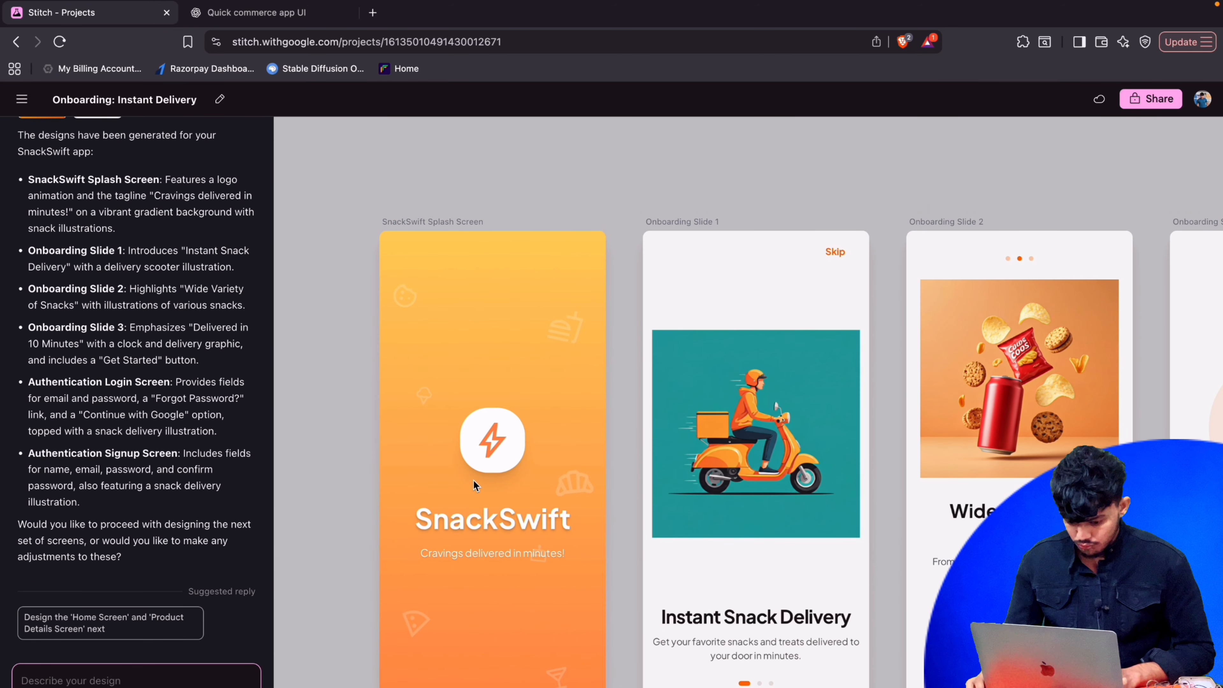
Review the splash, onboarding and authentication screens, and have Stitch design the 'Home Screen' and 'Product Details Screen' next.
click(474, 481)
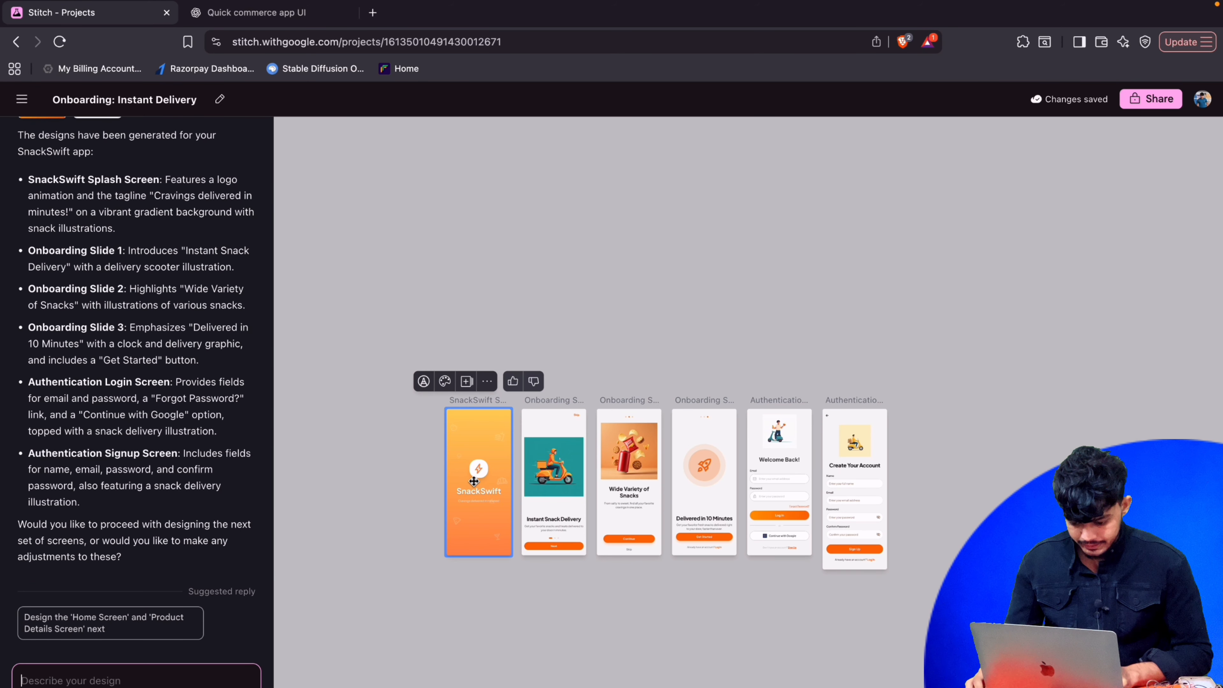
scroll(486, 475, up, 3)
scroll(485, 475, up, 5)
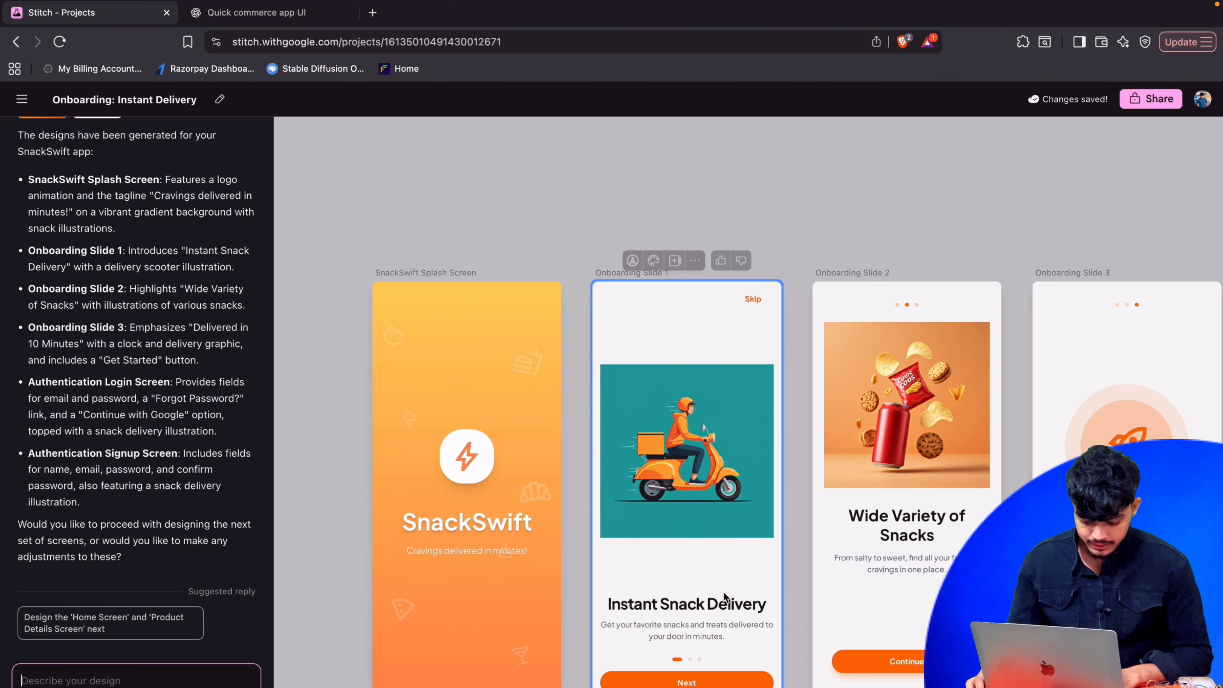
scroll(525, 348, right, 3)
scroll(525, 349, down, 2)
scroll(892, 413, right, 8)
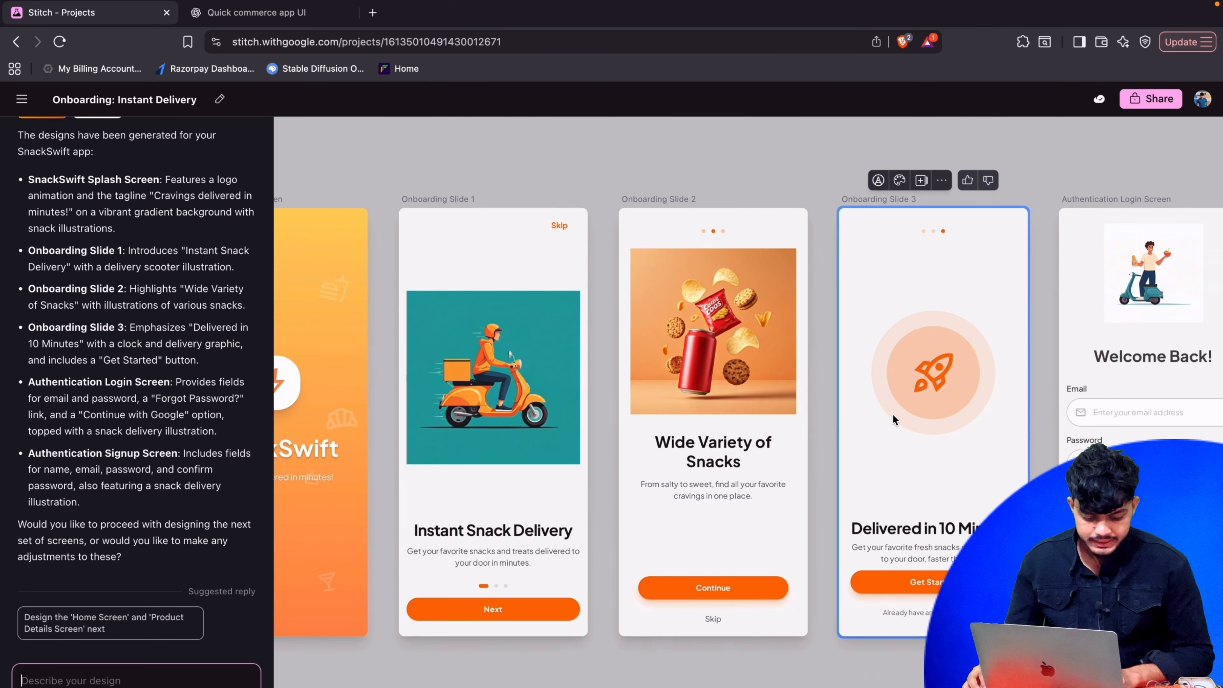
scroll(822, 403, right, 5)
scroll(823, 404, down, 1)
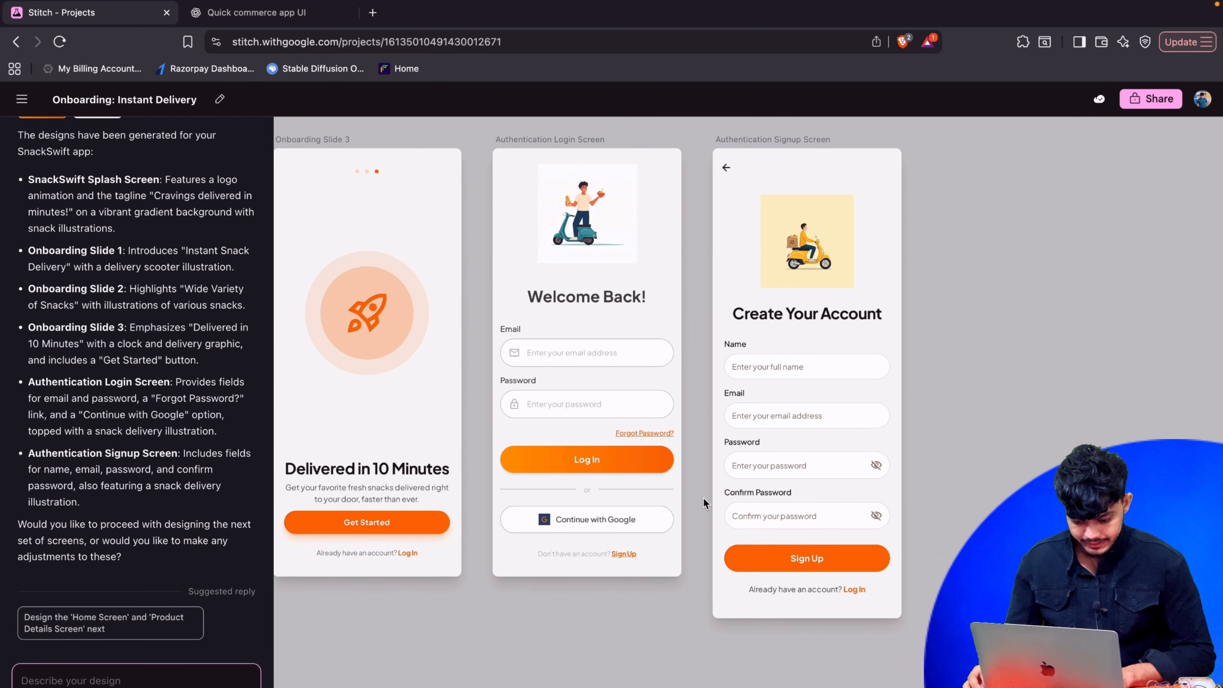
scroll(703, 498, down, 5)
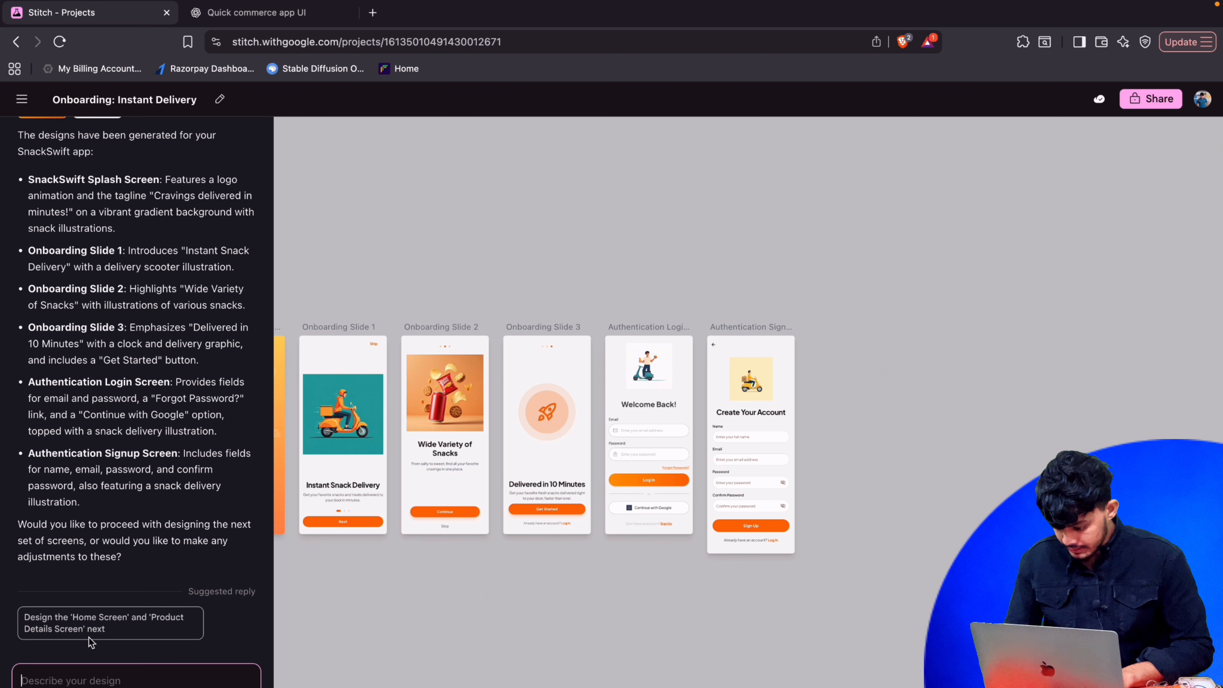
click(113, 626)
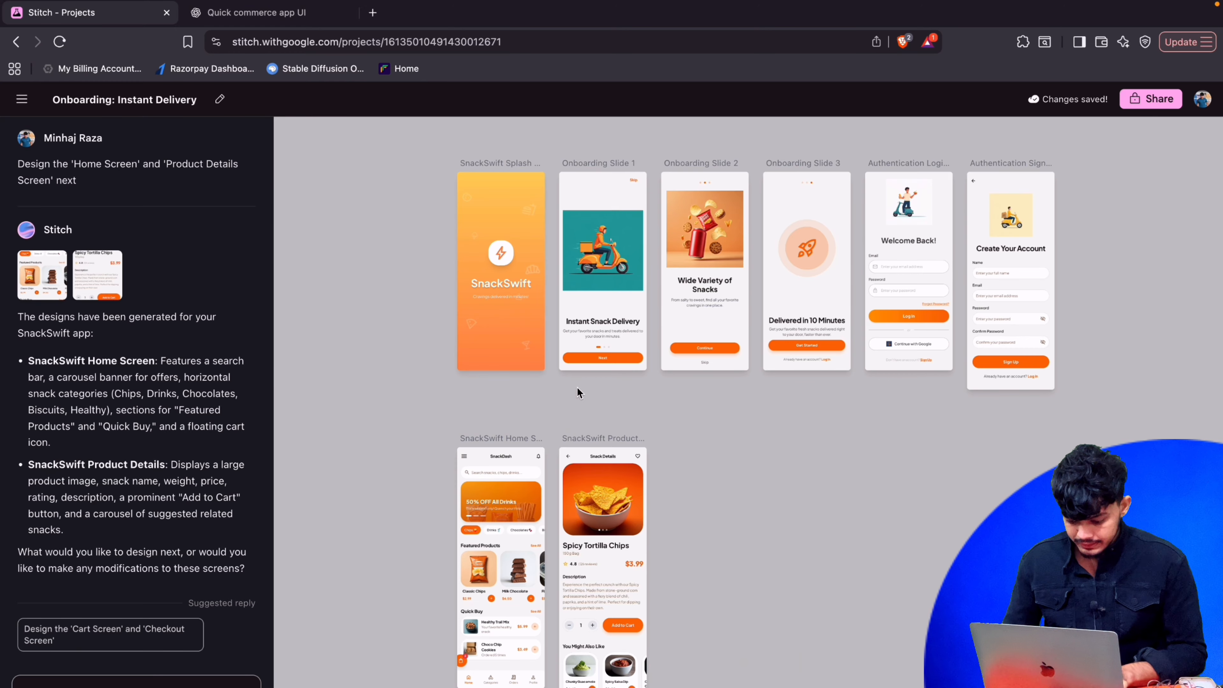
Review the home and product details screens, and have Stitch design the 'Cart Screen' and 'Checkout Screen'.
click(493, 473)
scroll(492, 473, up, 10)
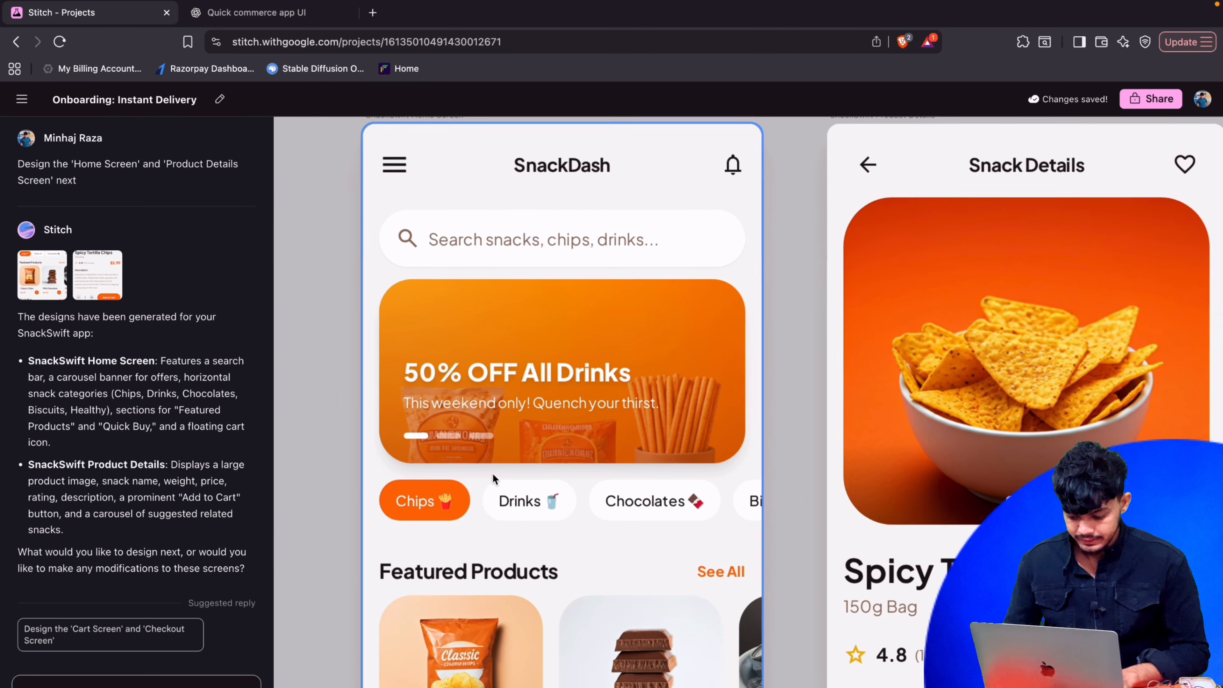
scroll(492, 473, down, 3)
scroll(542, 418, down, 6)
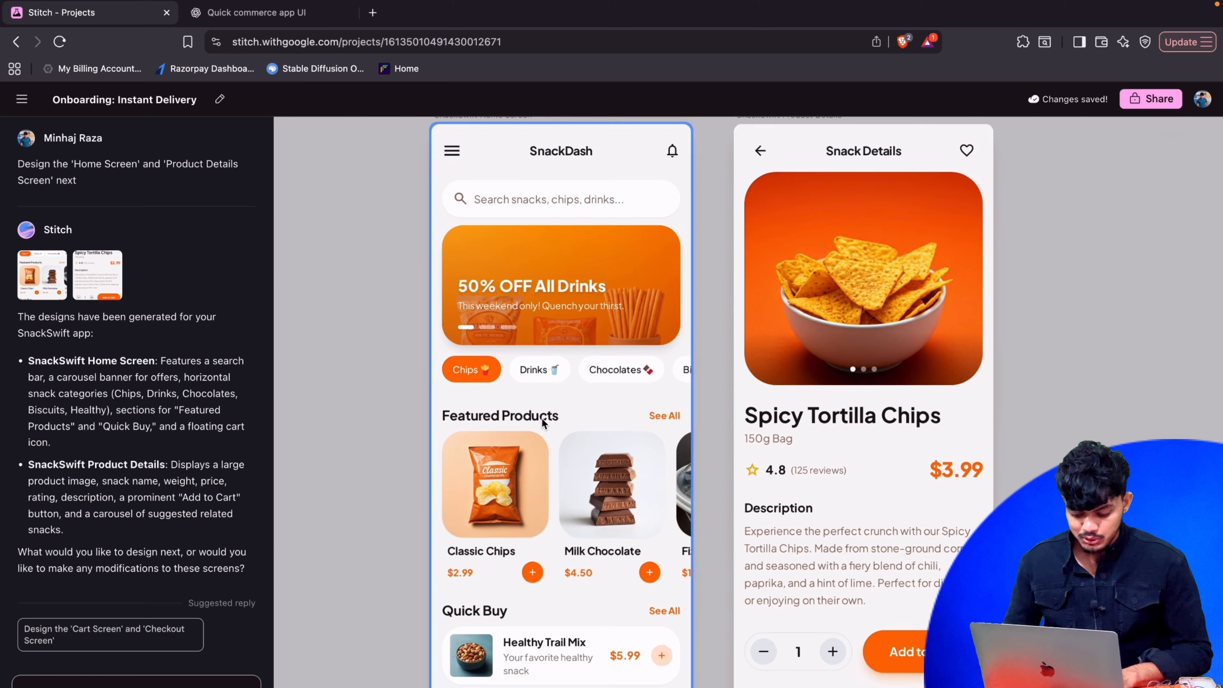
scroll(542, 417, down, 4)
scroll(586, 481, down, 2)
click(926, 352)
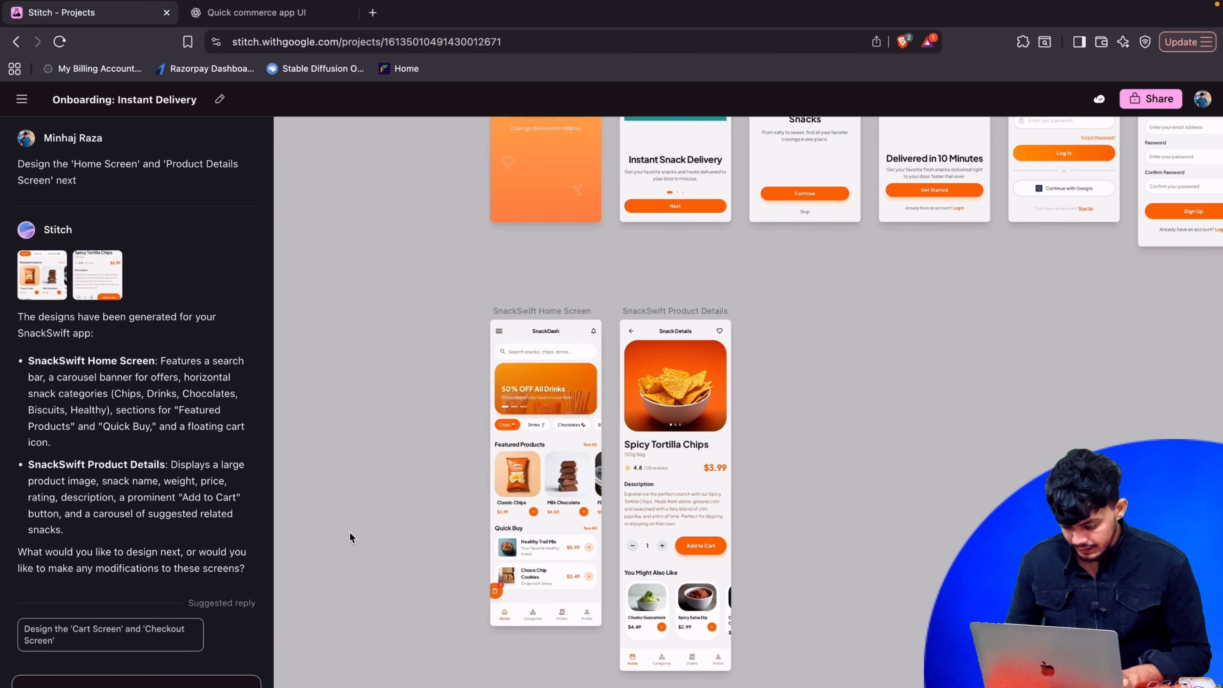
click(80, 644)
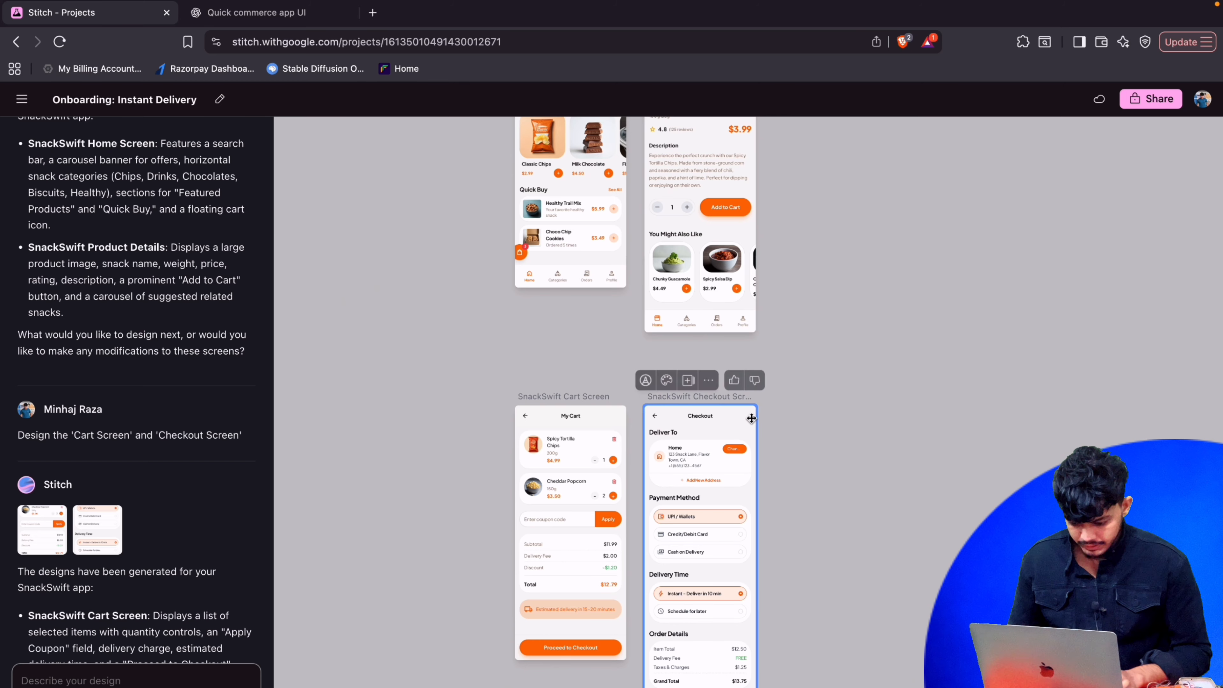
Examine the cart and checkout screens, including the cart items, coupon field, delivery time options and order details.
scroll(447, 521, down, 2)
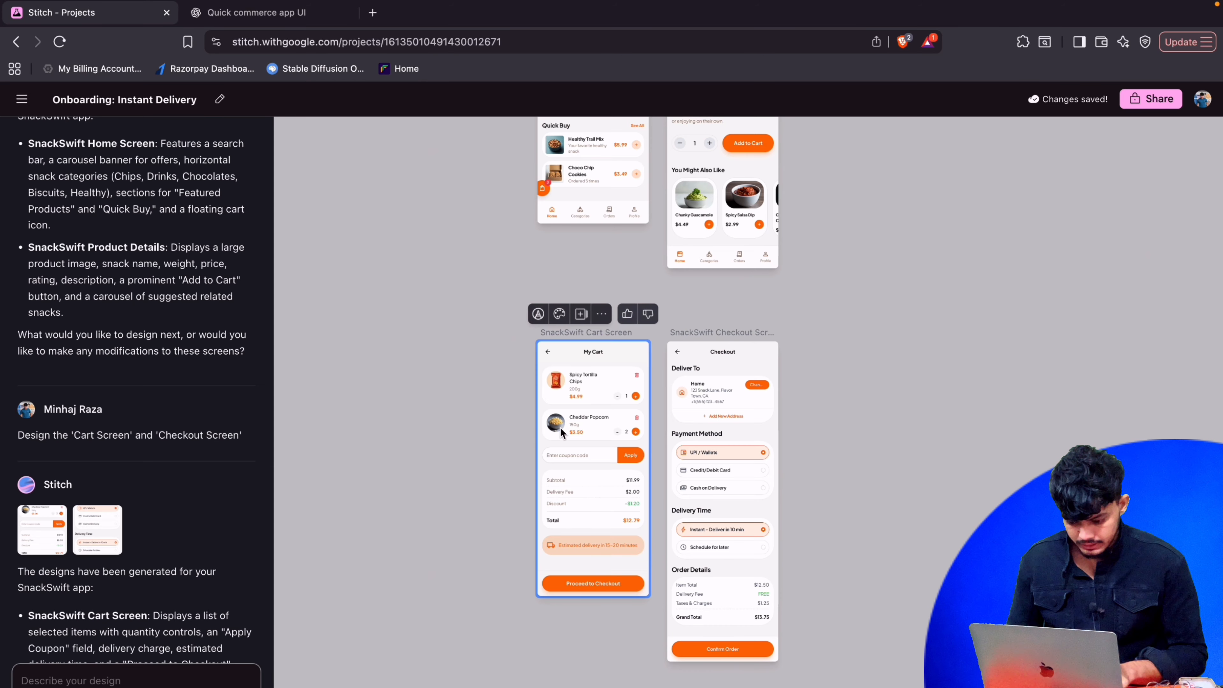
scroll(560, 427, up, 10)
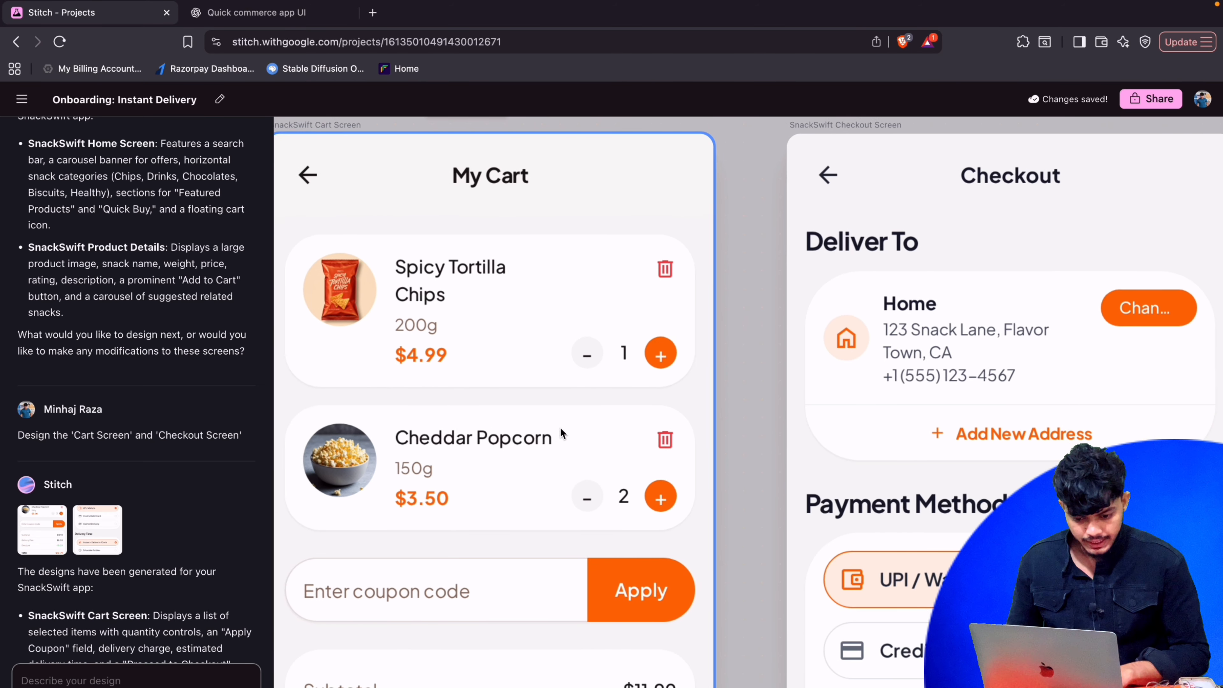
scroll(560, 428, right, 3)
scroll(560, 428, down, 10)
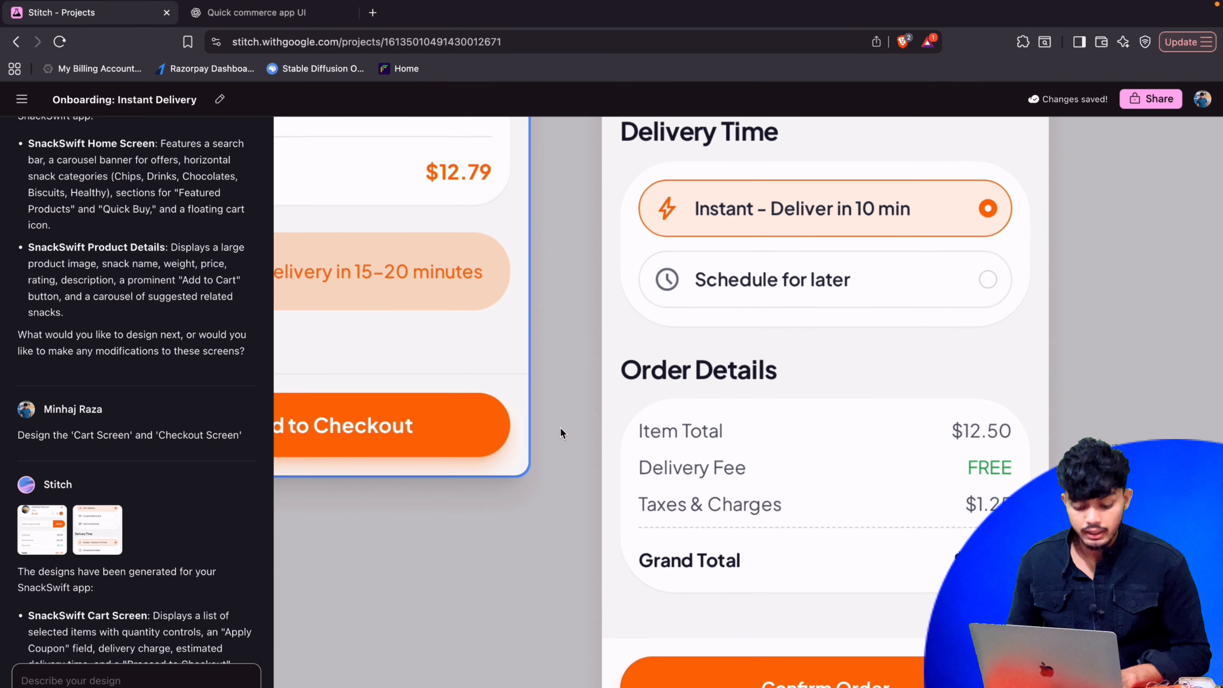
scroll(560, 431, down, 10)
scroll(643, 391, up, 10)
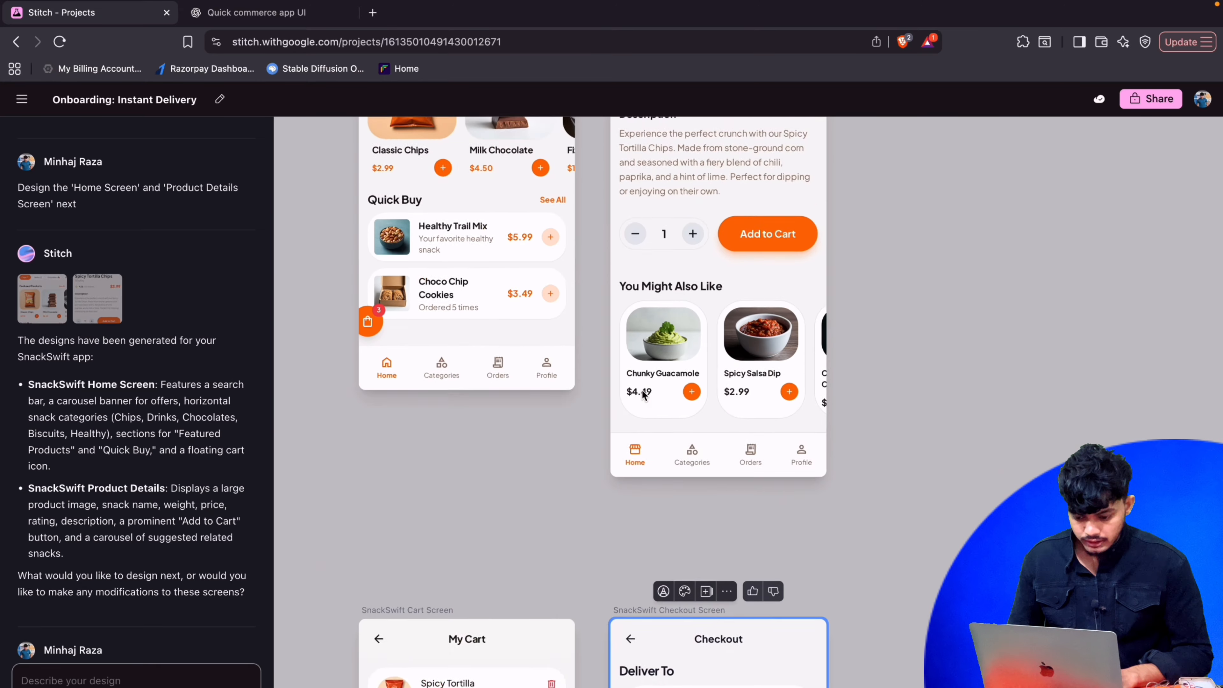
Look back over the splash and onboarding row and the home and product details screens on the canvas.
scroll(643, 392, up, 10)
scroll(643, 393, right, 3)
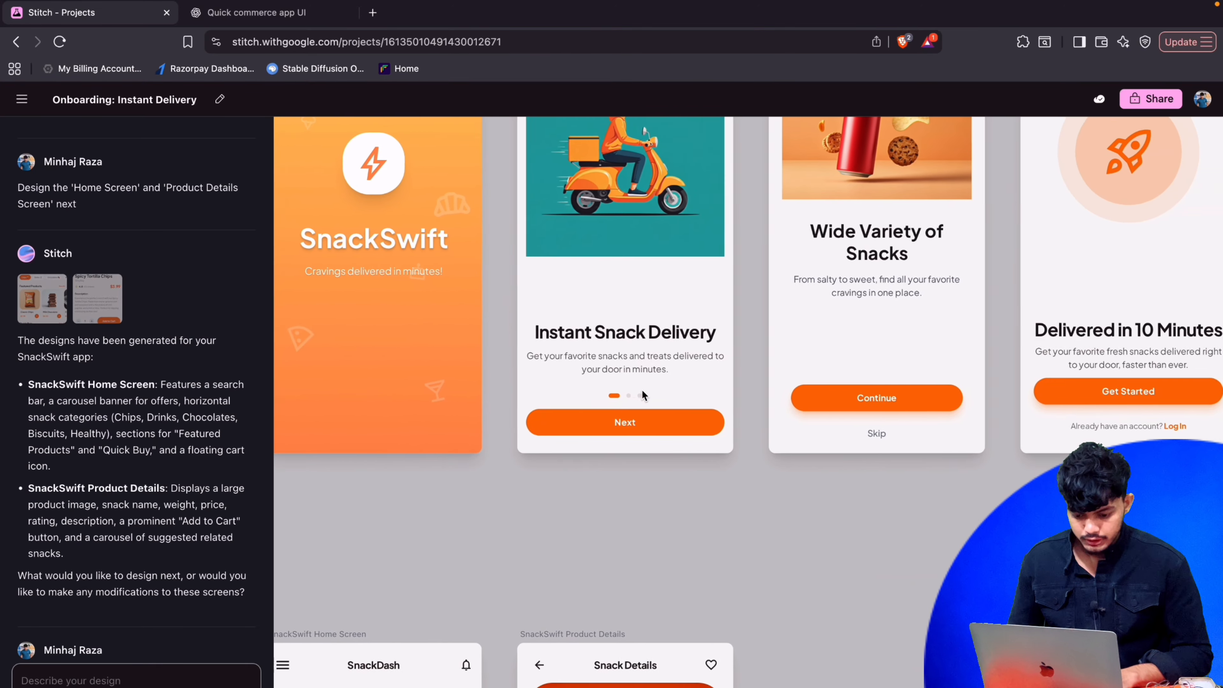
scroll(642, 391, right, 10)
scroll(642, 391, left, 15)
scroll(642, 392, down, 8)
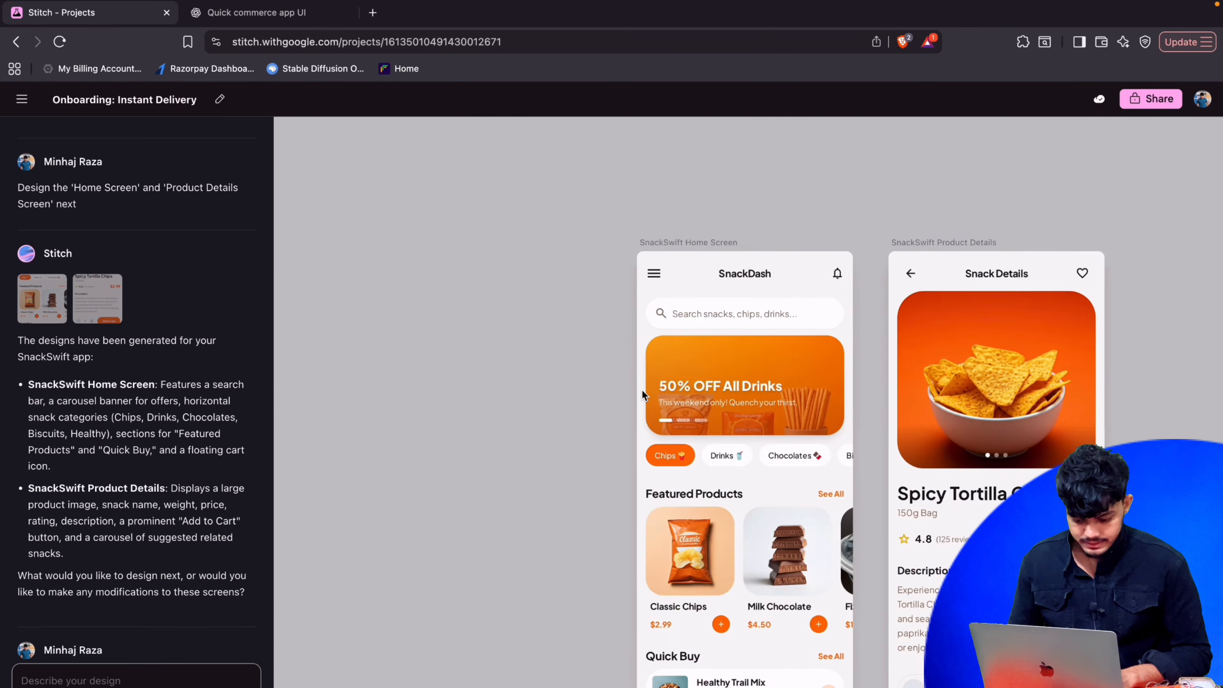
scroll(642, 391, down, 10)
click(628, 412)
scroll(628, 412, down, 5)
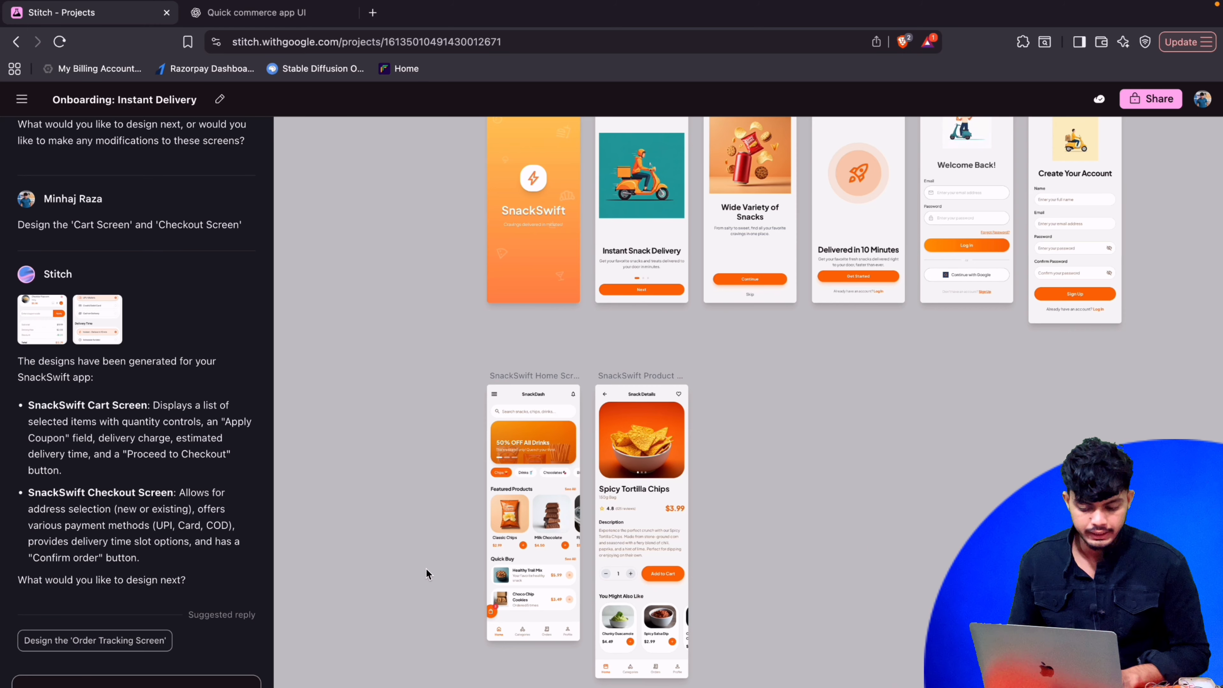
Inspect the generated set again up close, from the splash, login and signup screens down to the home and product details screens.
scroll(426, 569, up, 1)
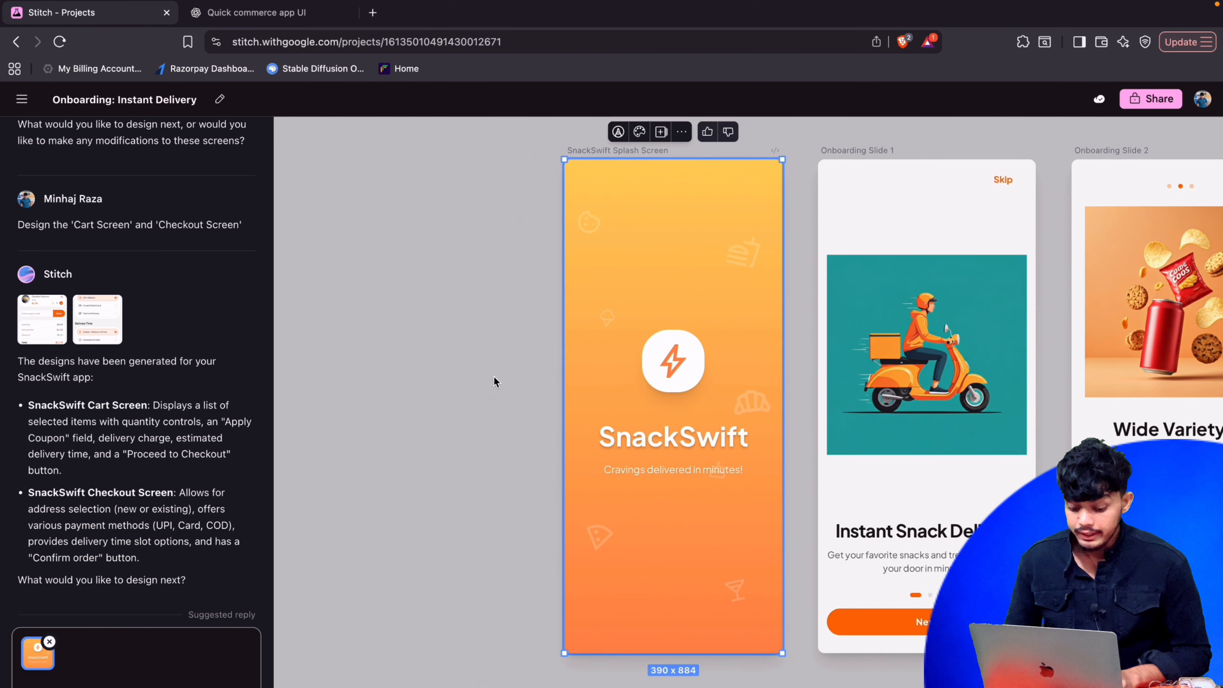
scroll(494, 377, right, 15)
scroll(494, 376, right, 5)
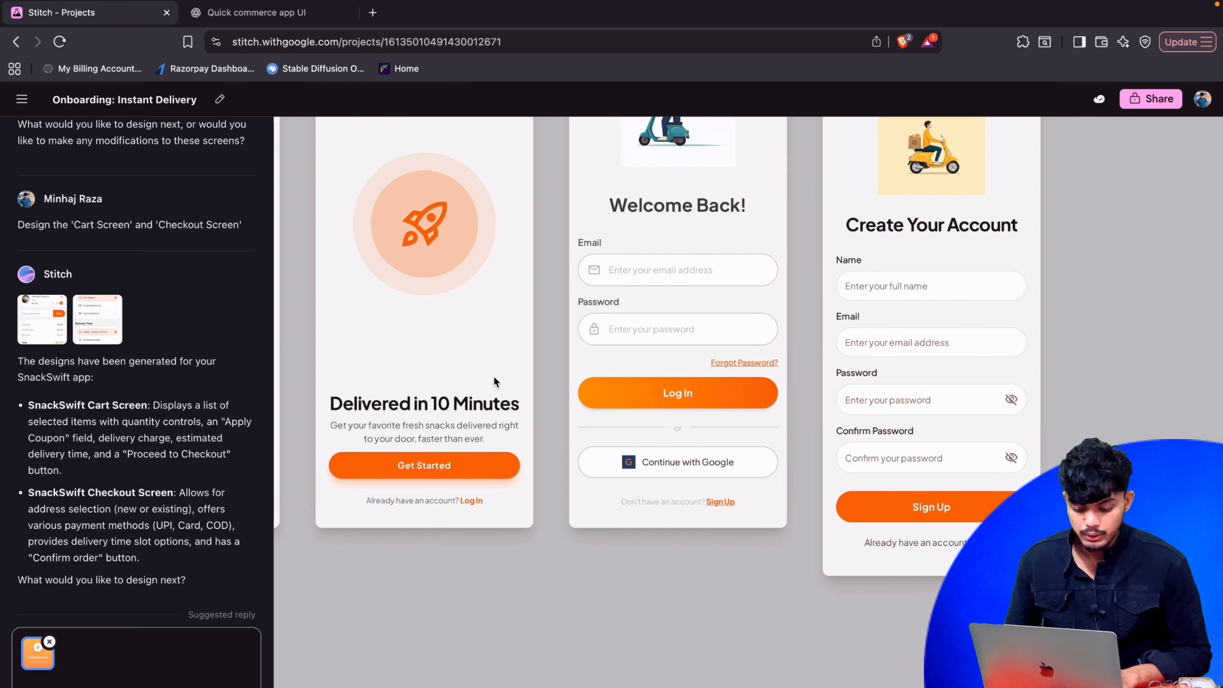
scroll(494, 375, left, 15)
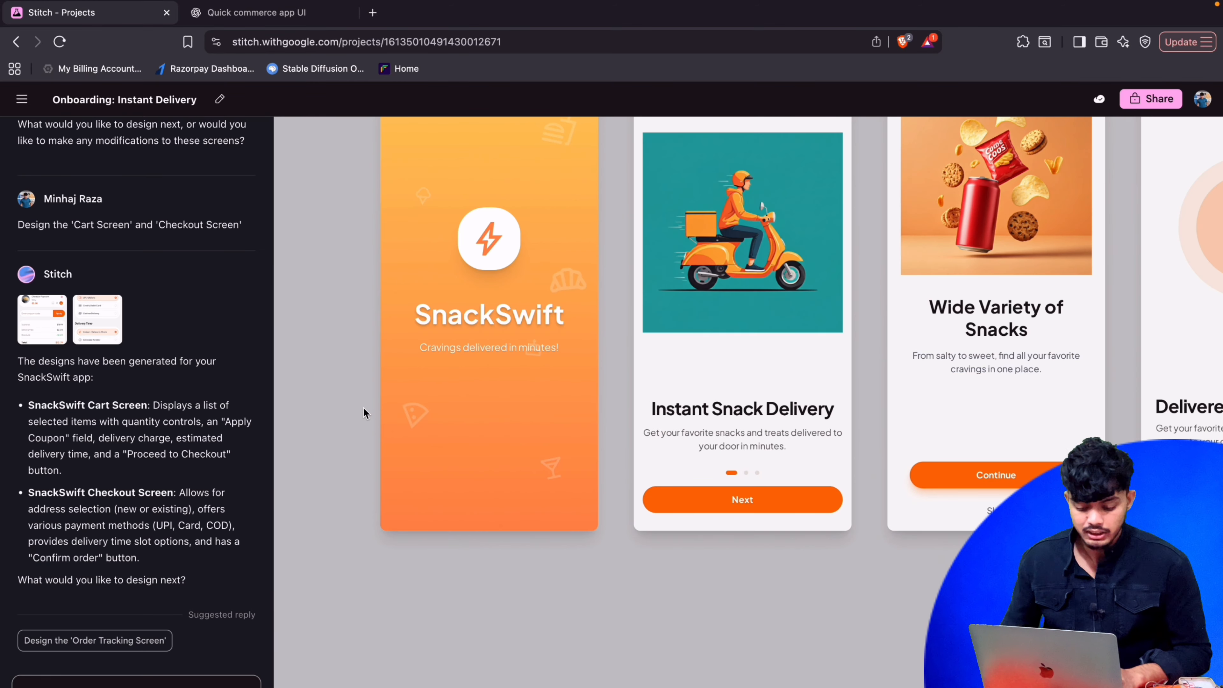
scroll(363, 407, down, 15)
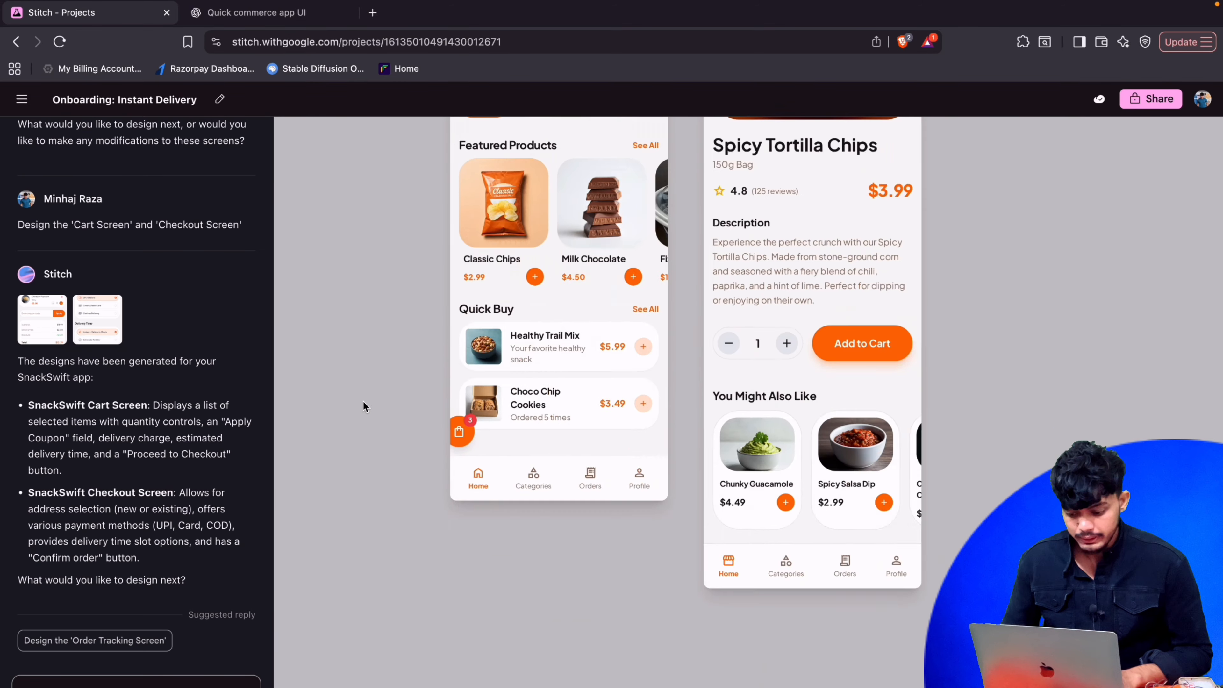
scroll(363, 400, down, 10)
scroll(363, 401, up, 20)
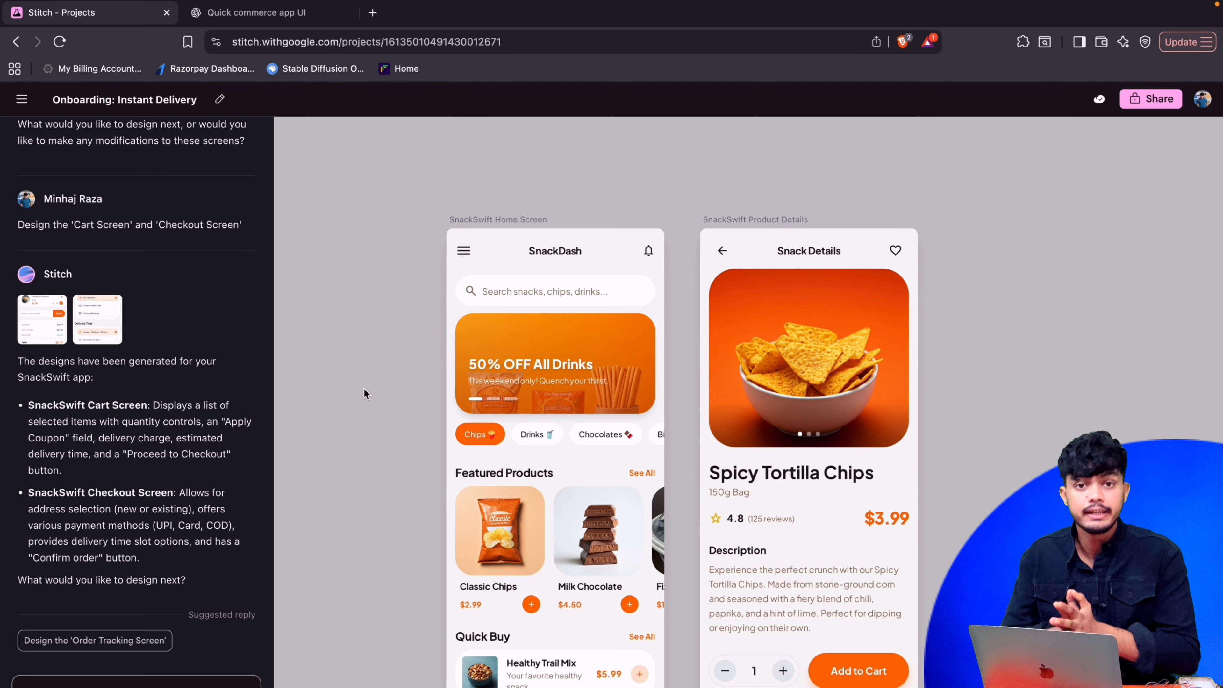
Open the sharing options for the SnackSwift design project.
scroll(363, 389, down, 10)
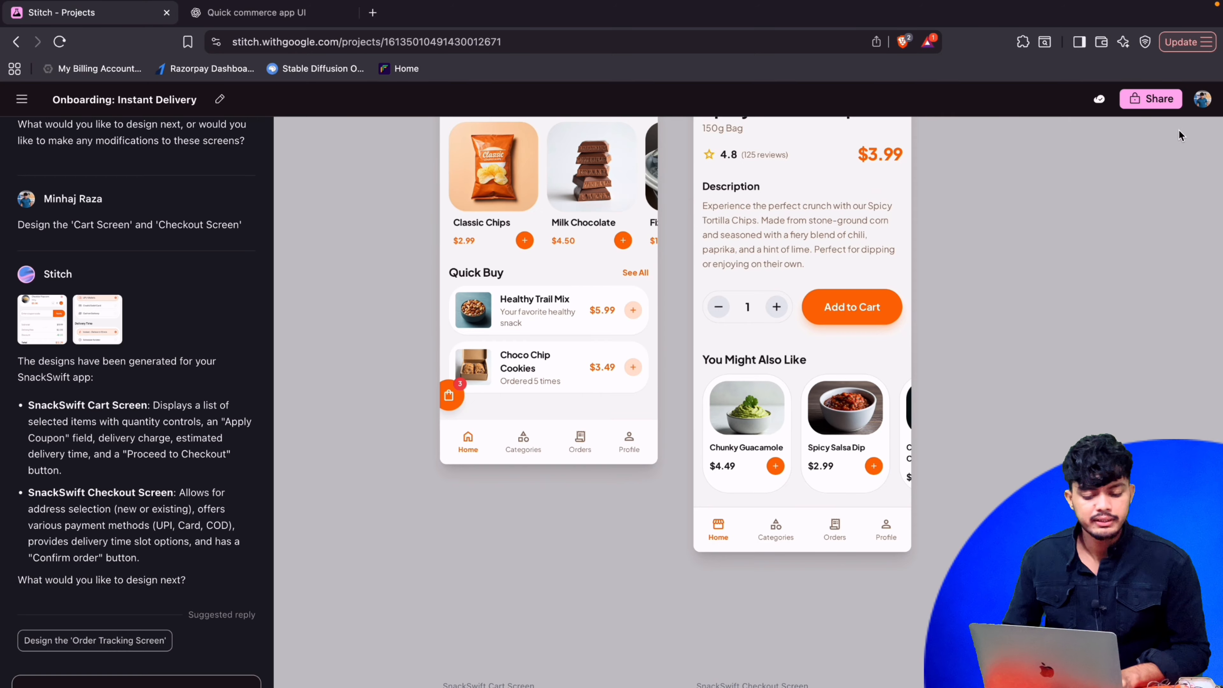
click(1157, 104)
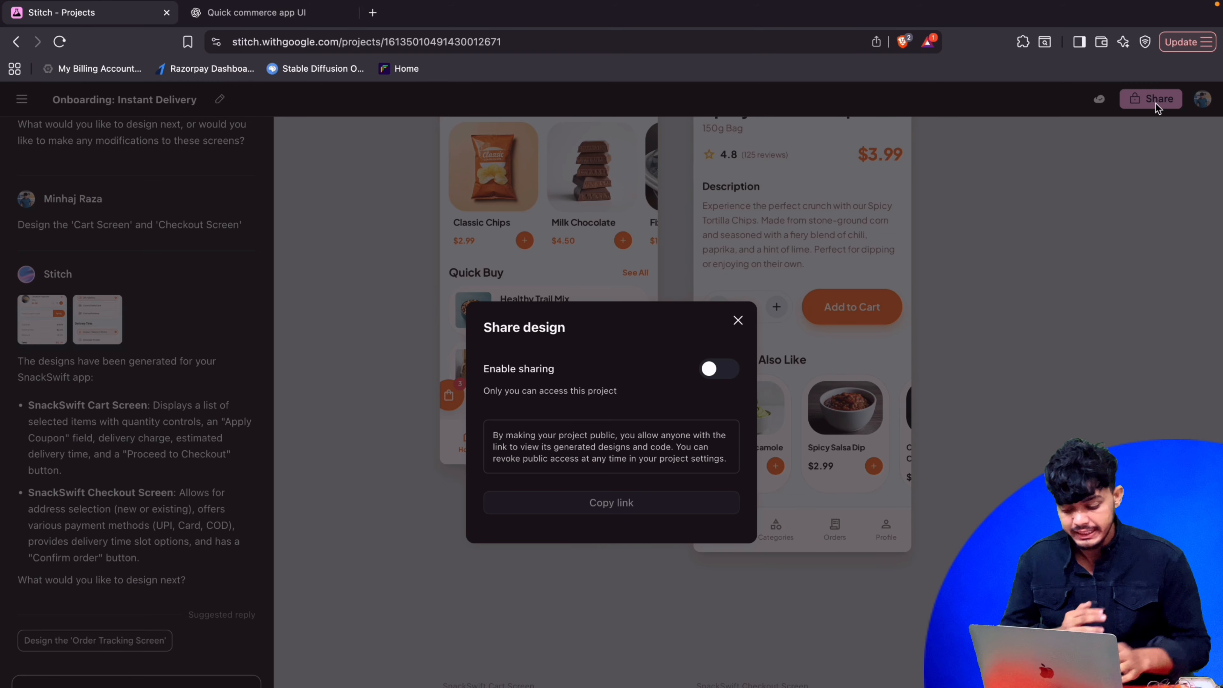